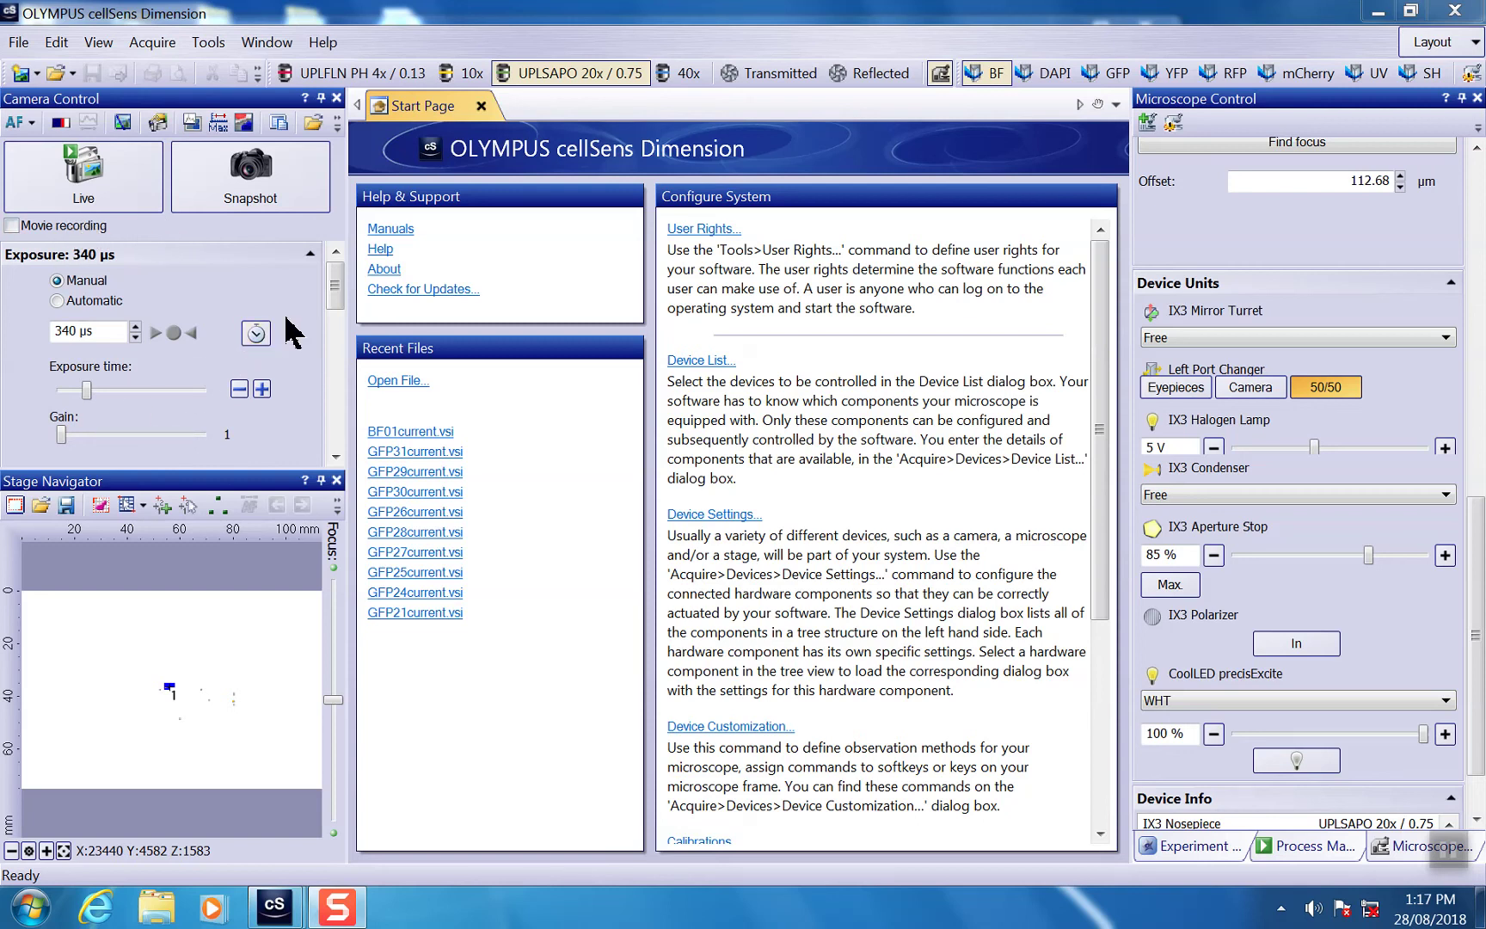
Check the acquisition settings, then start the live tissue view with F7 and stop it
click(156, 124)
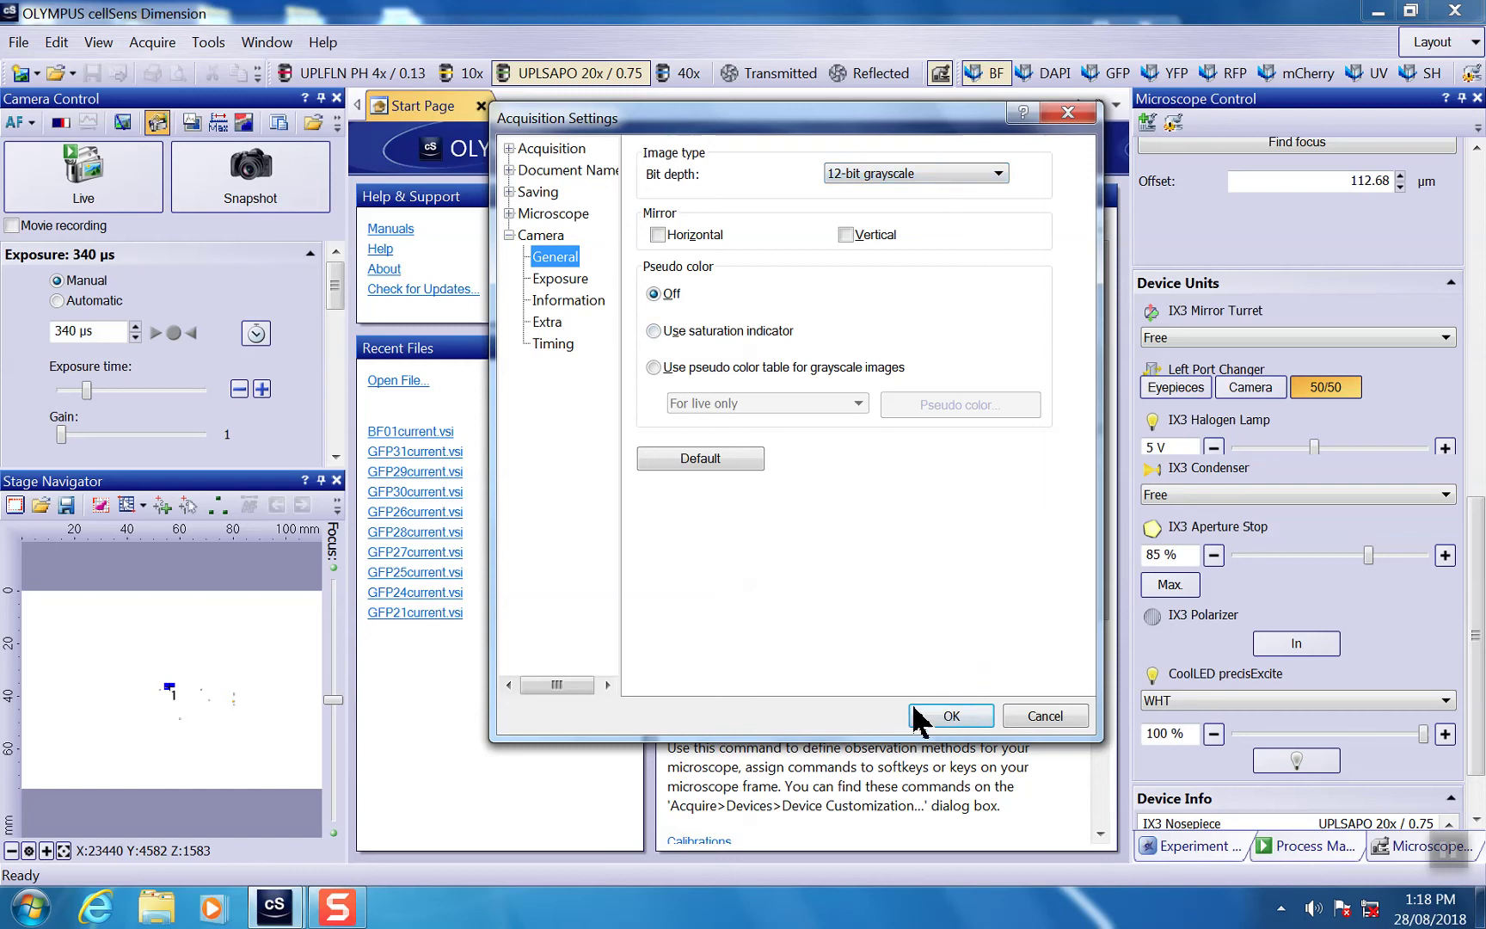
click(946, 721)
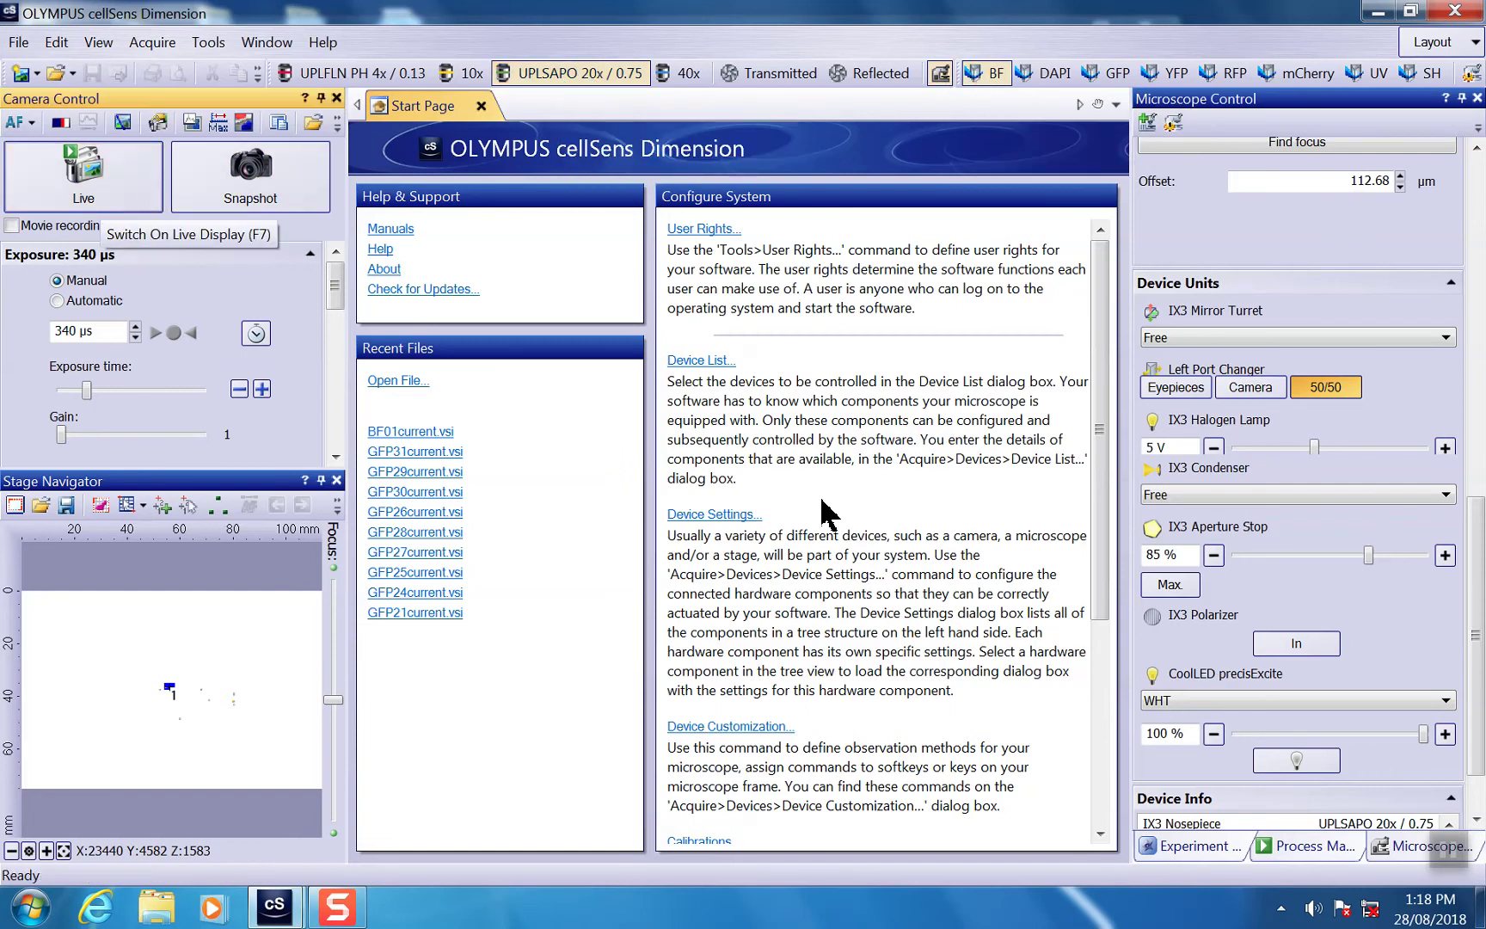
key(F7)
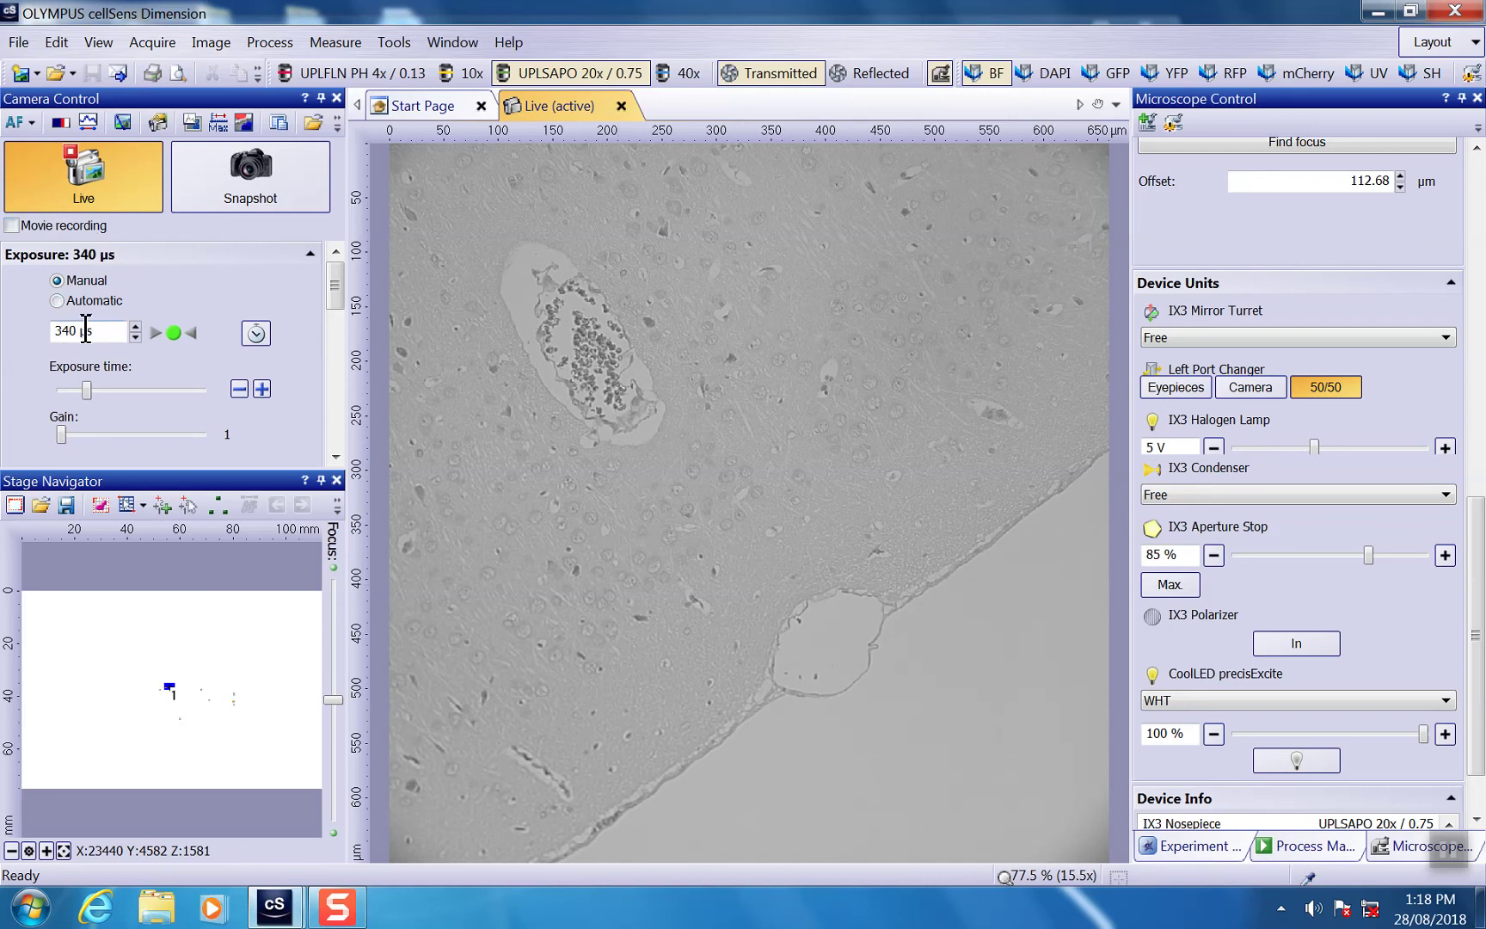
click(92, 200)
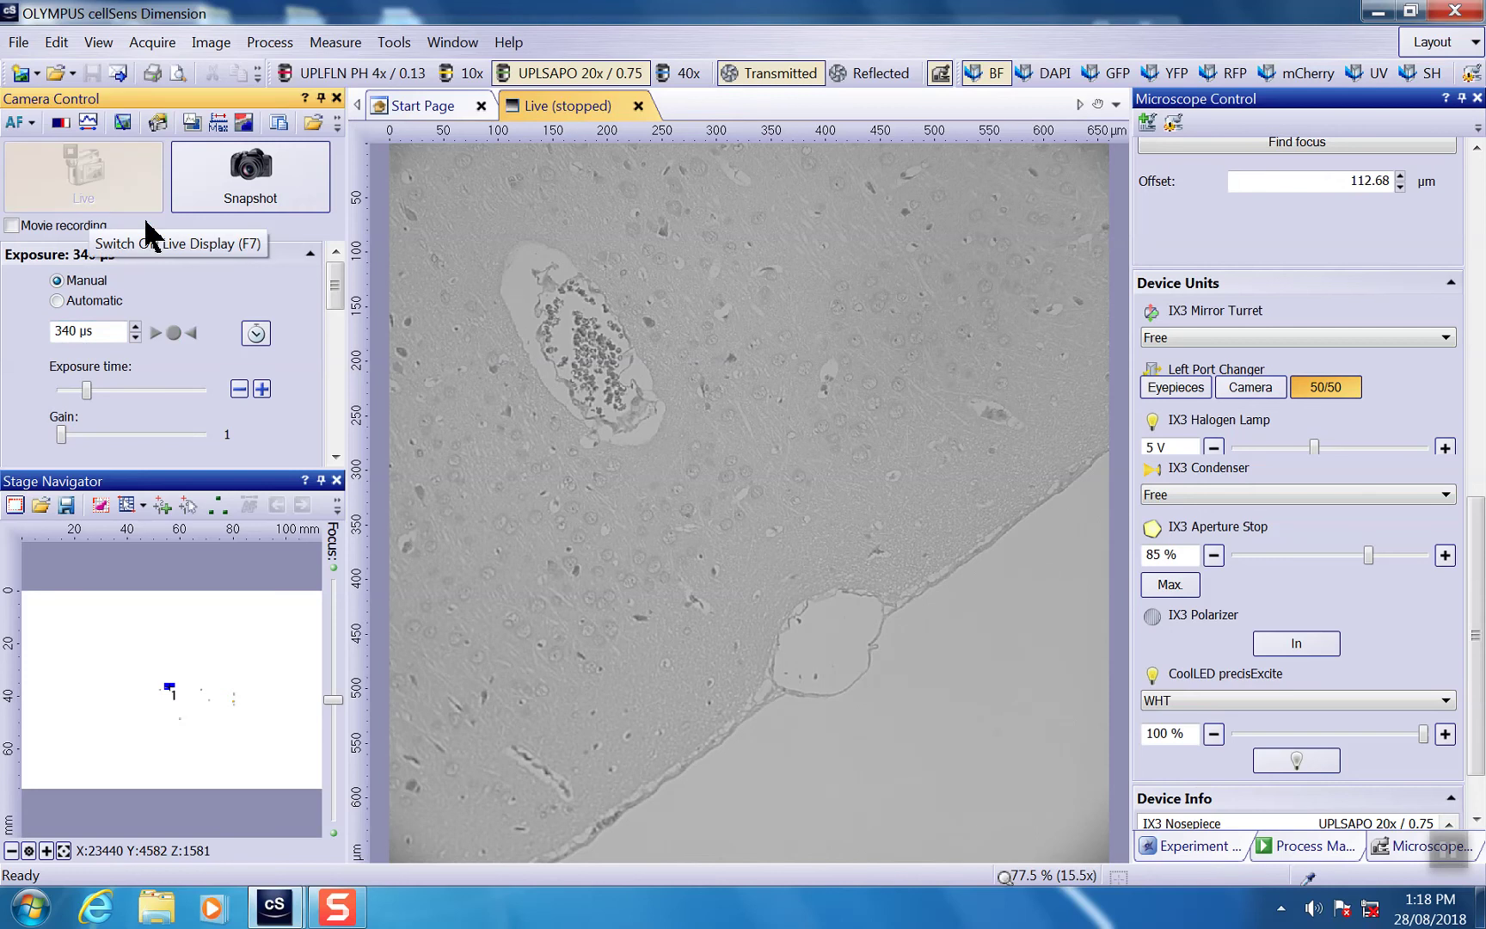
From the Start Page, launch the Shading Correction calibration wizard and move it aside
click(423, 106)
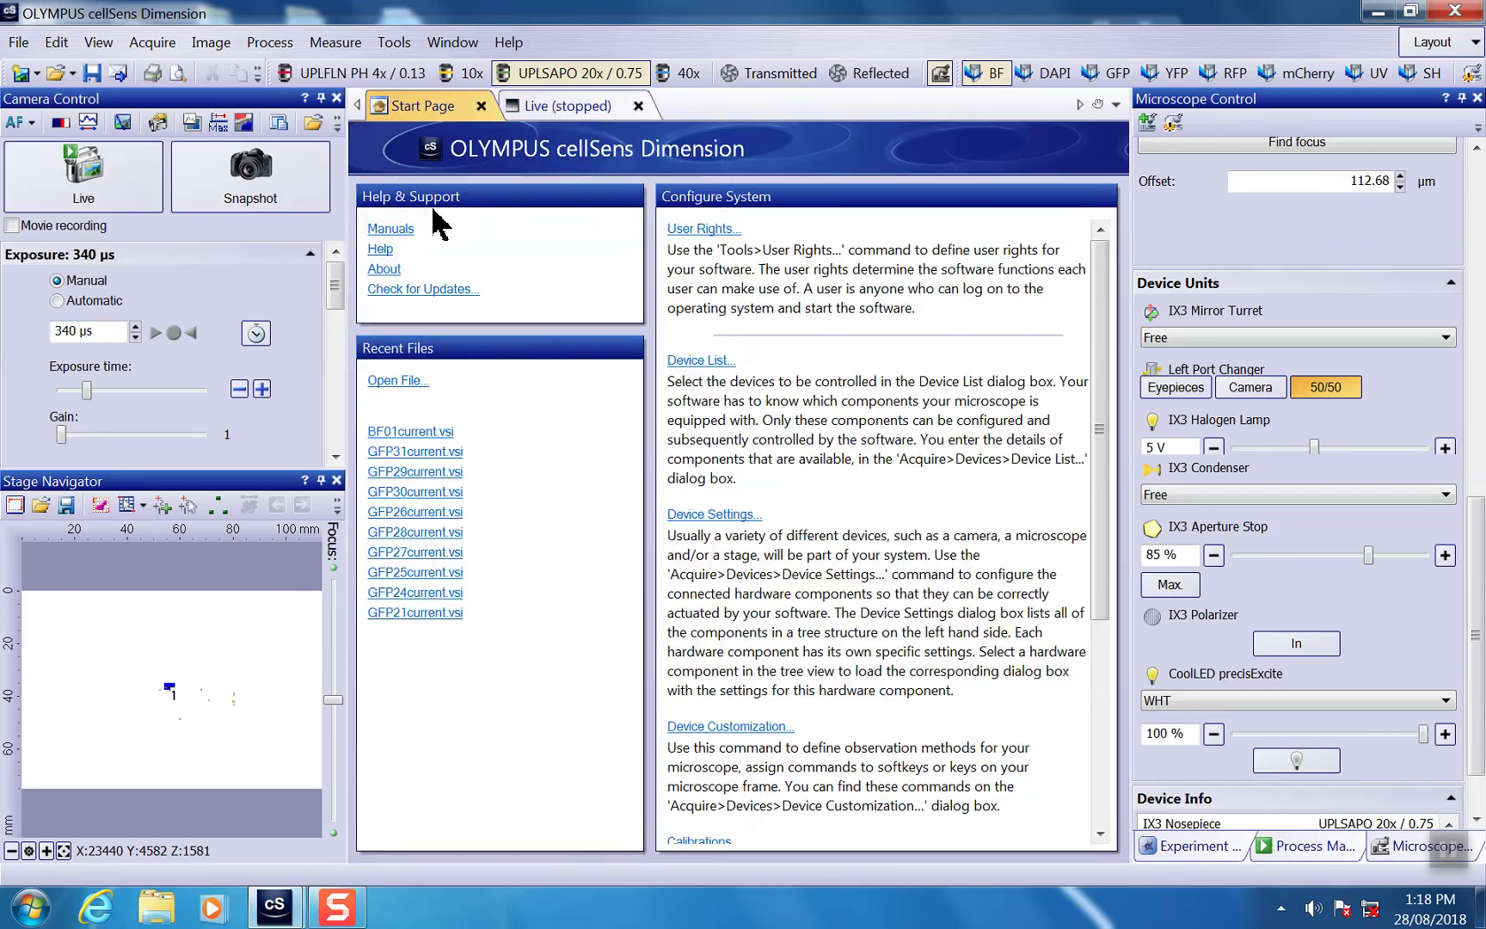
scroll(1096, 645, down, 3)
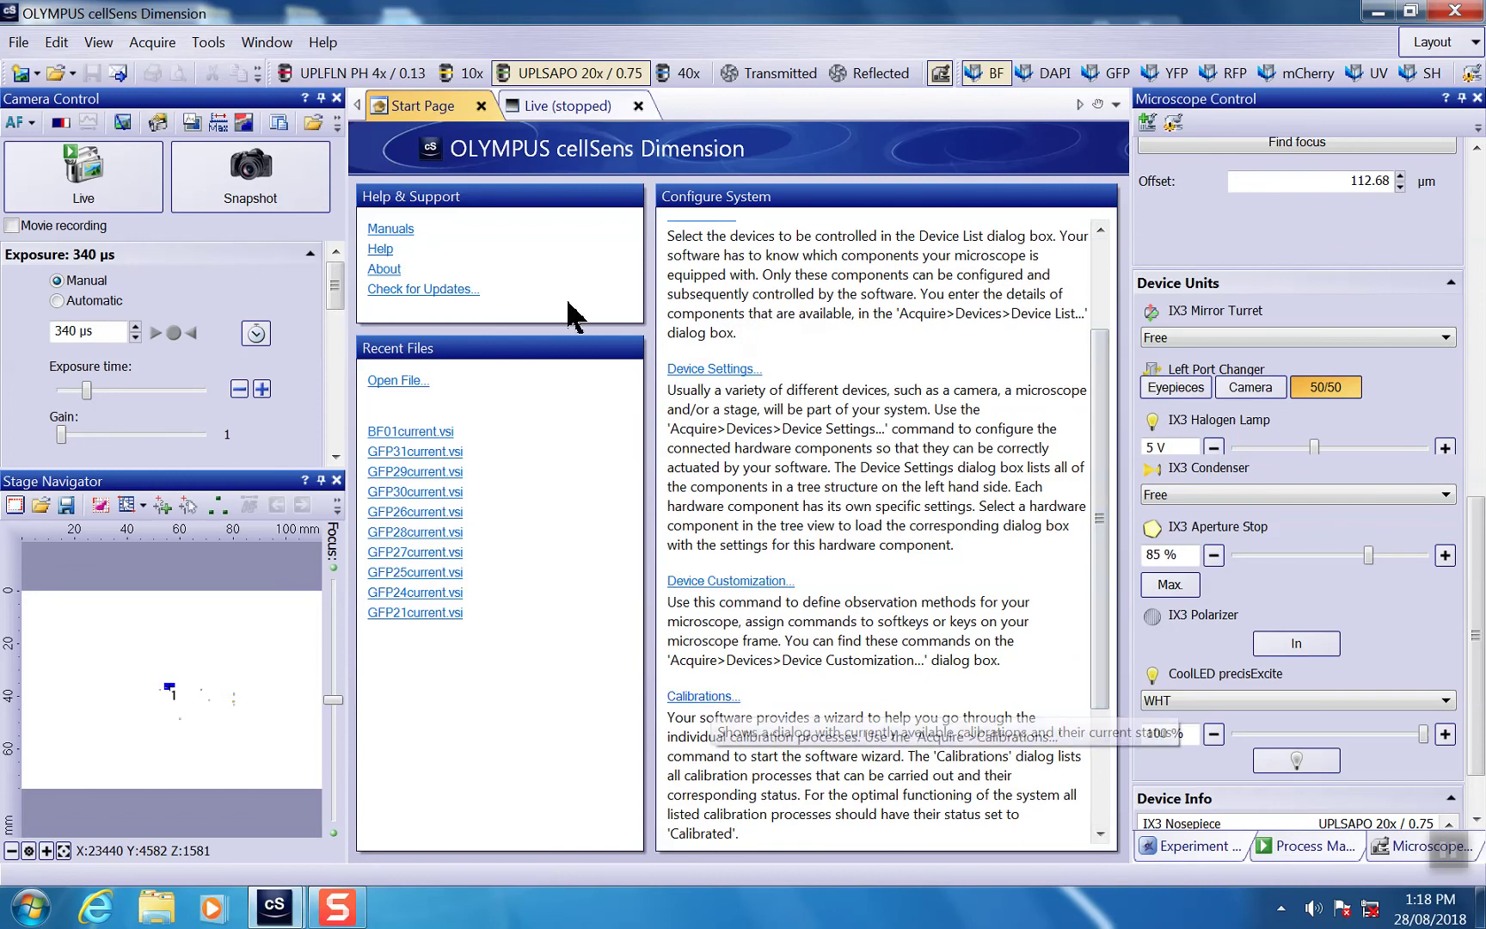
click(715, 699)
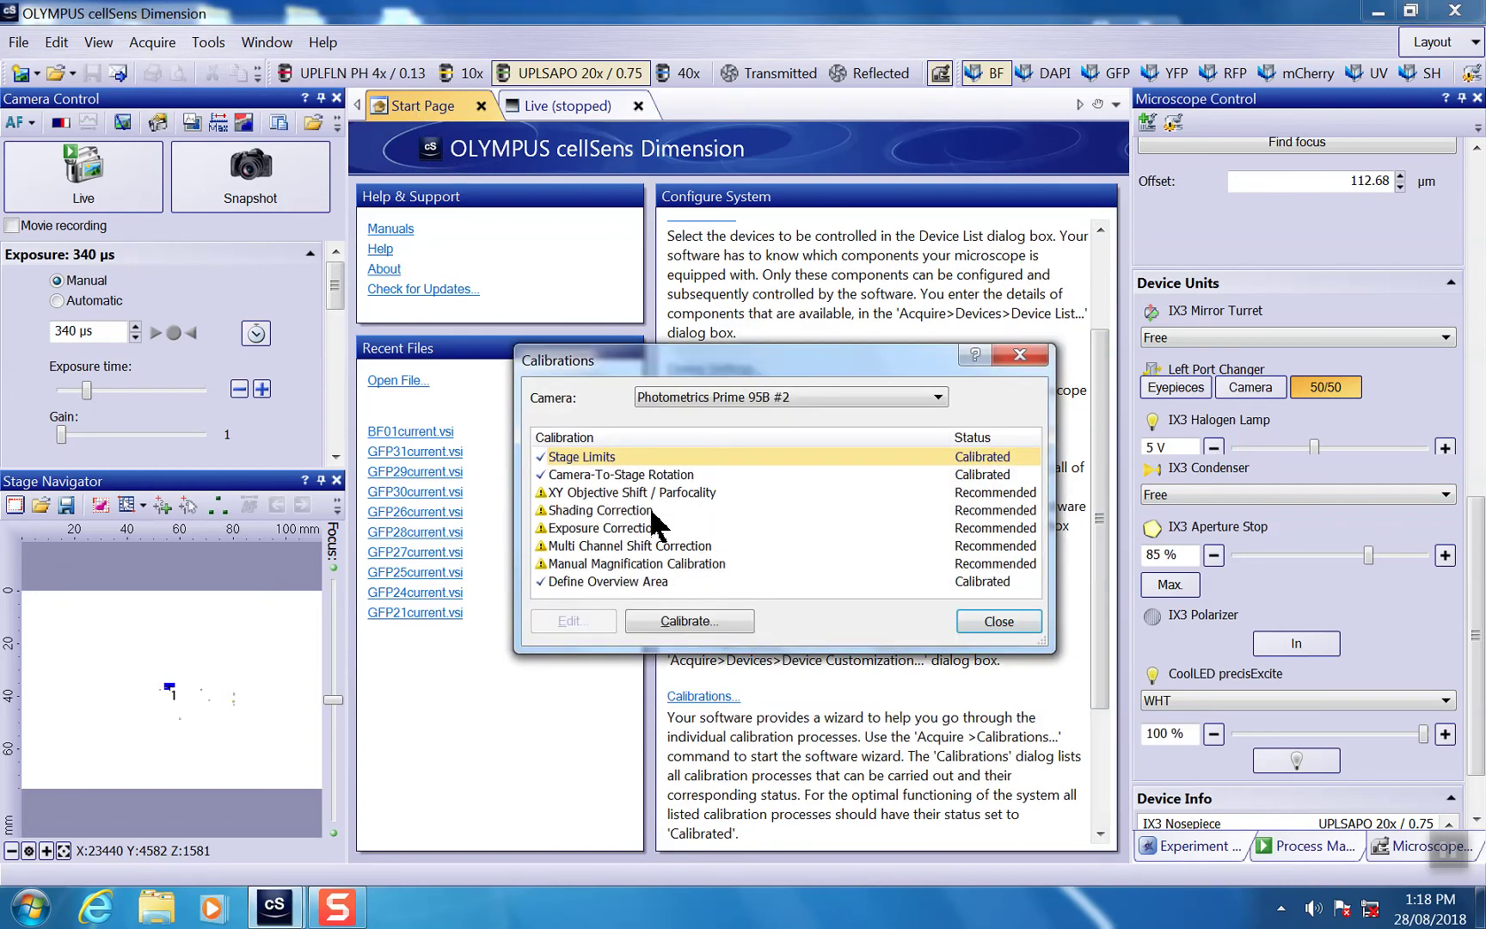
click(602, 513)
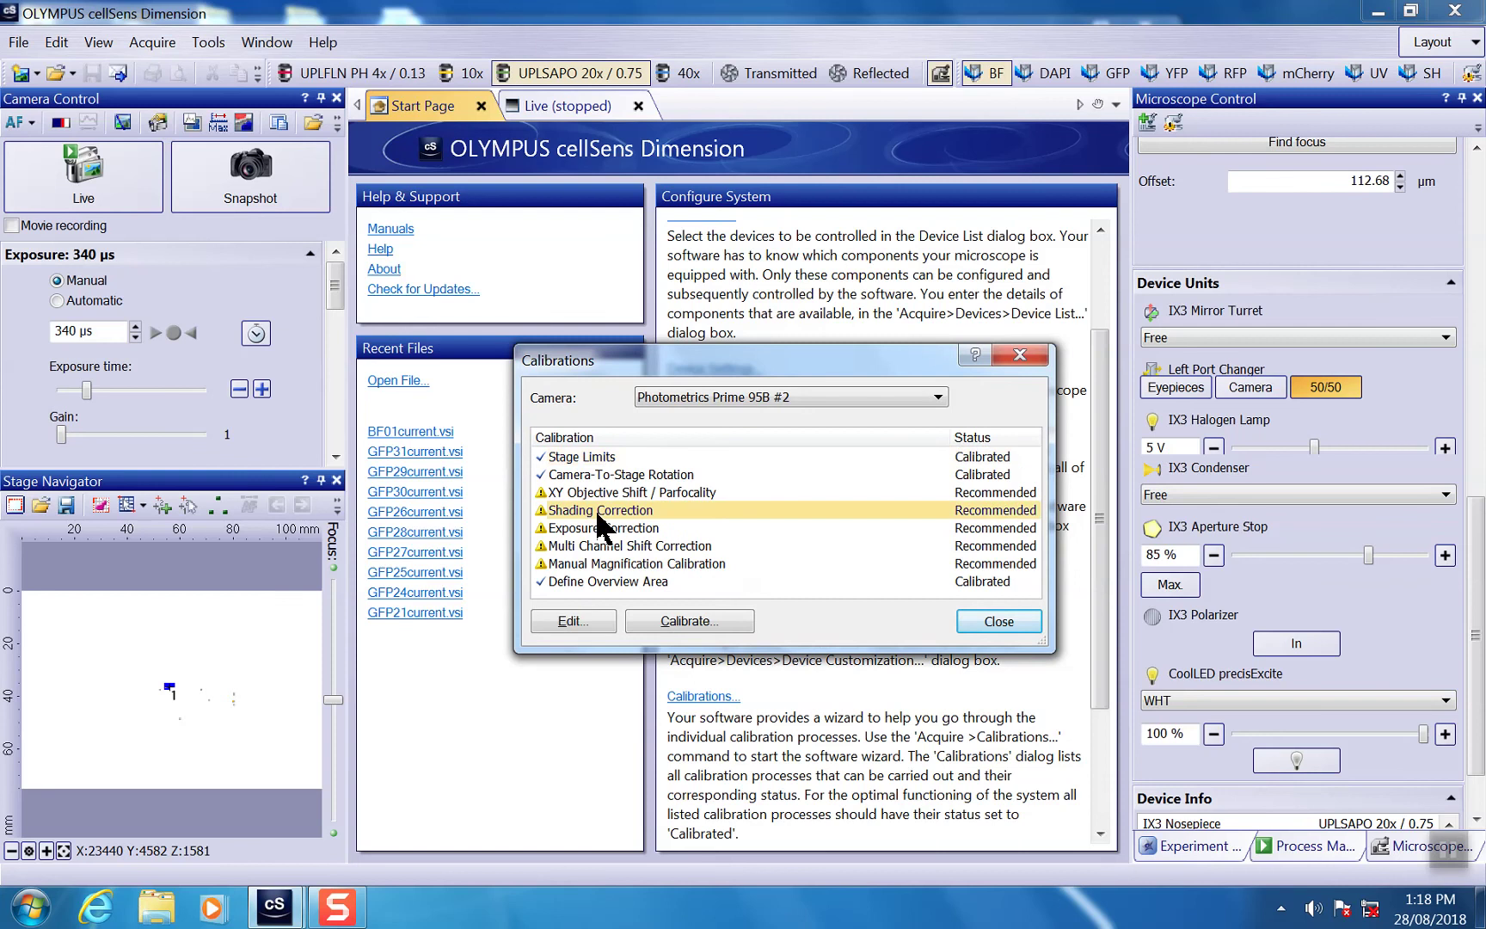
click(702, 627)
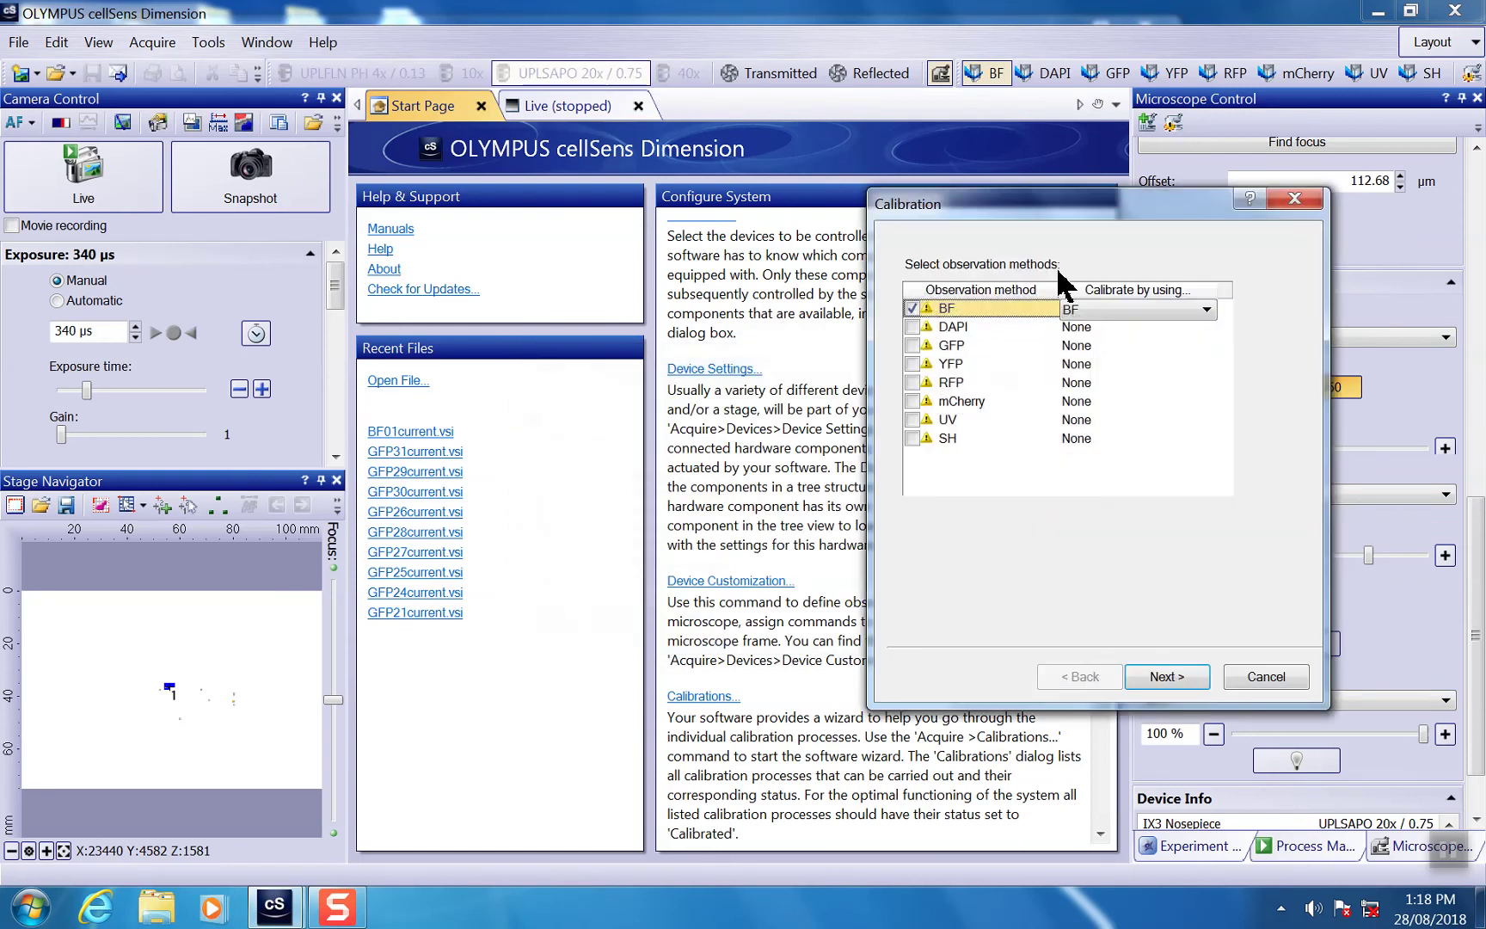
drag(1081, 220, 762, 232)
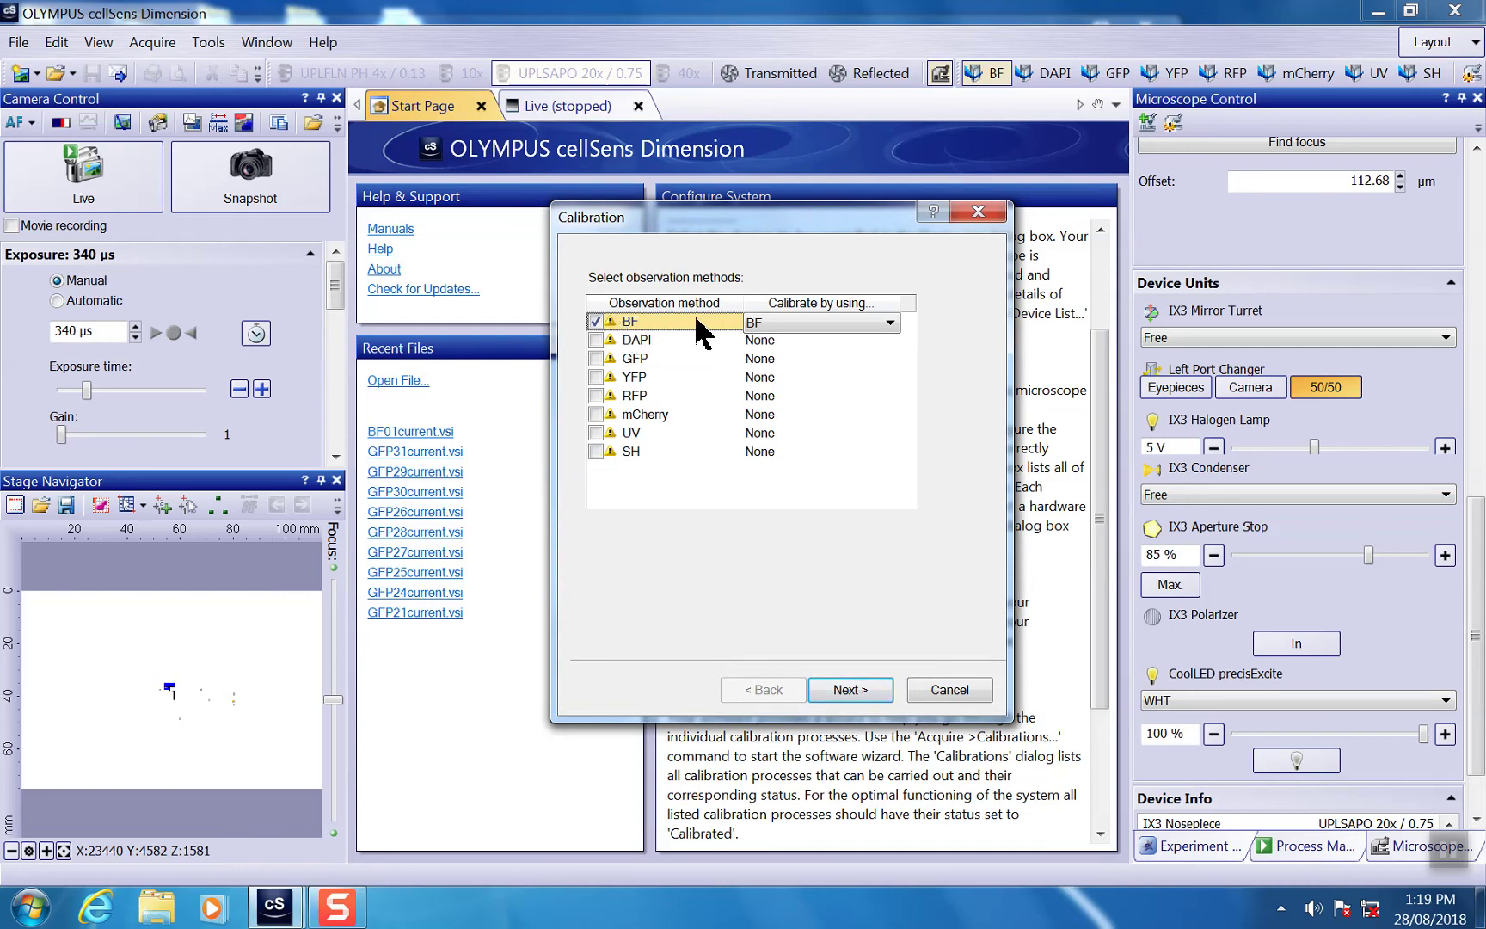
Keep BF, exclude the 40x objective so only the 20x remains, and reach Preparations
click(855, 691)
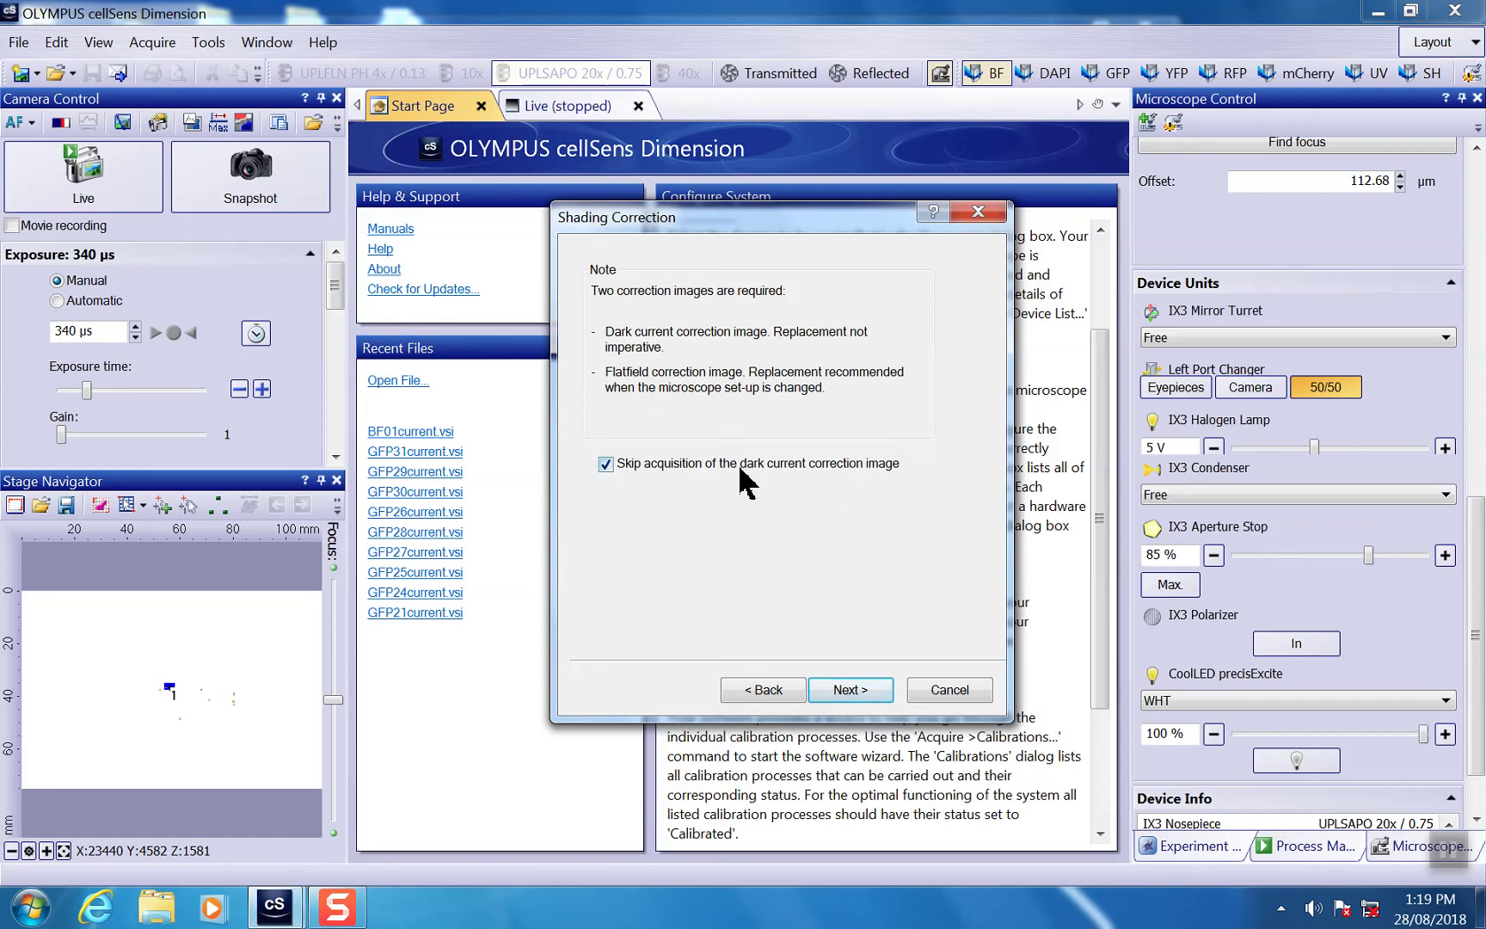
click(875, 689)
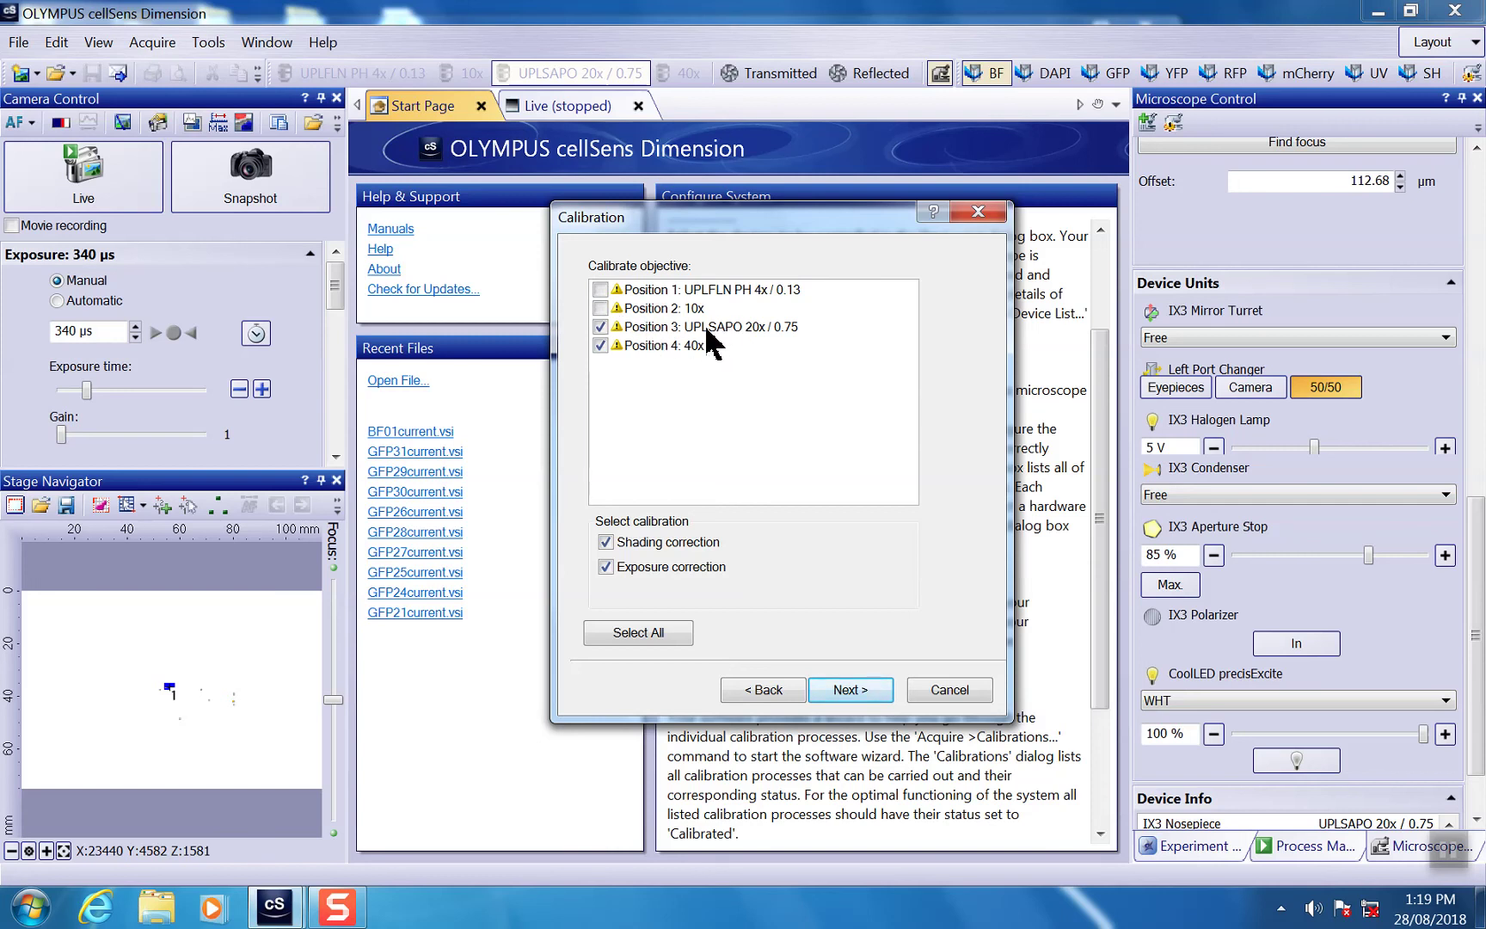
click(600, 346)
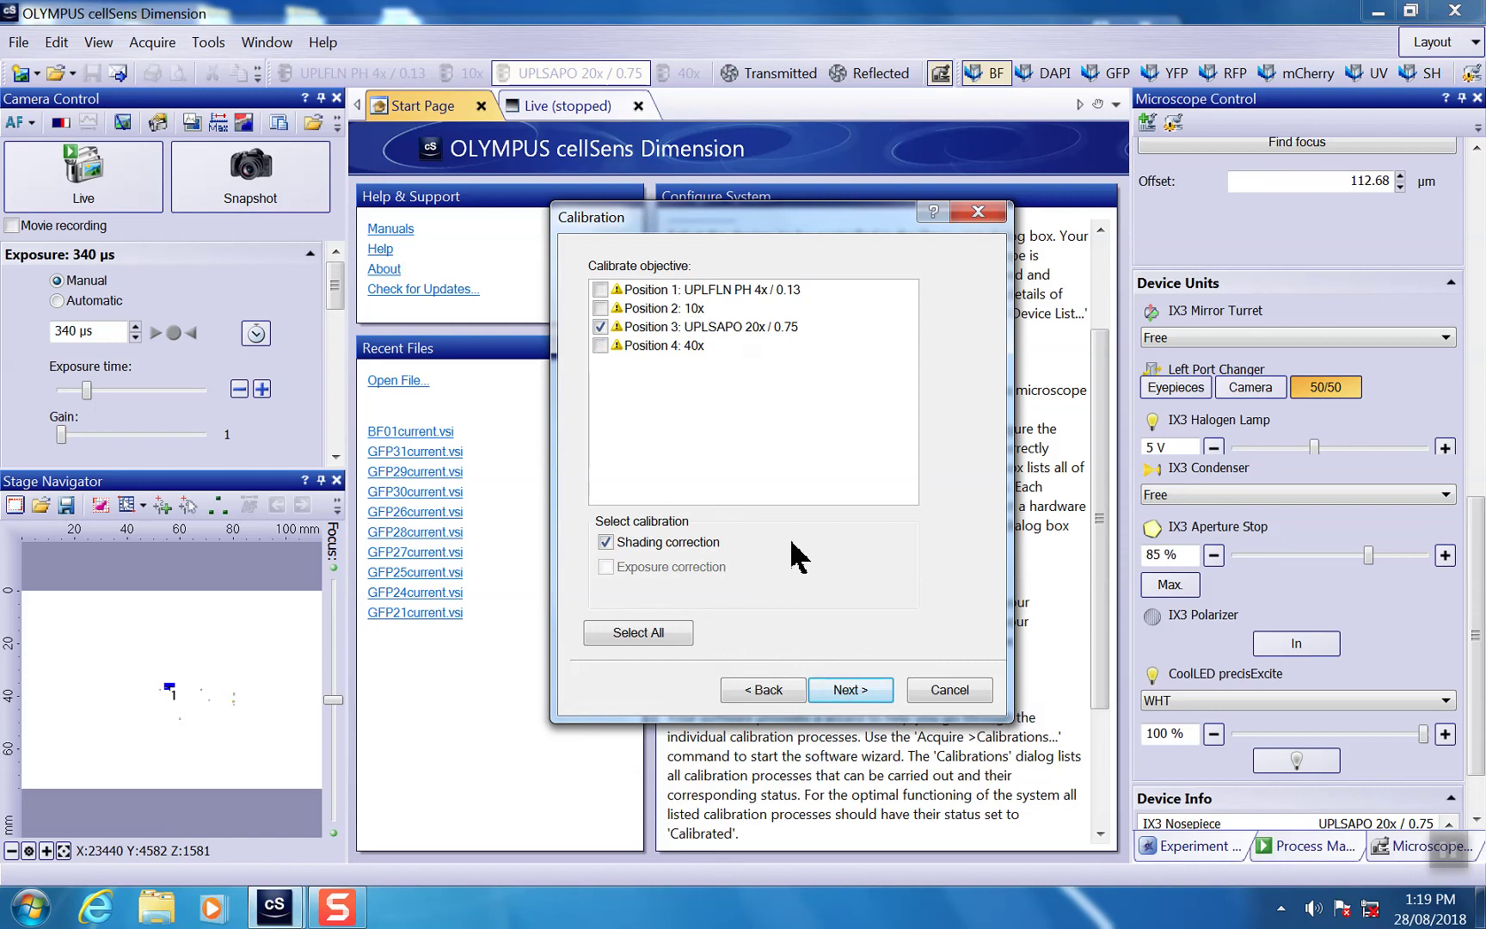
click(848, 689)
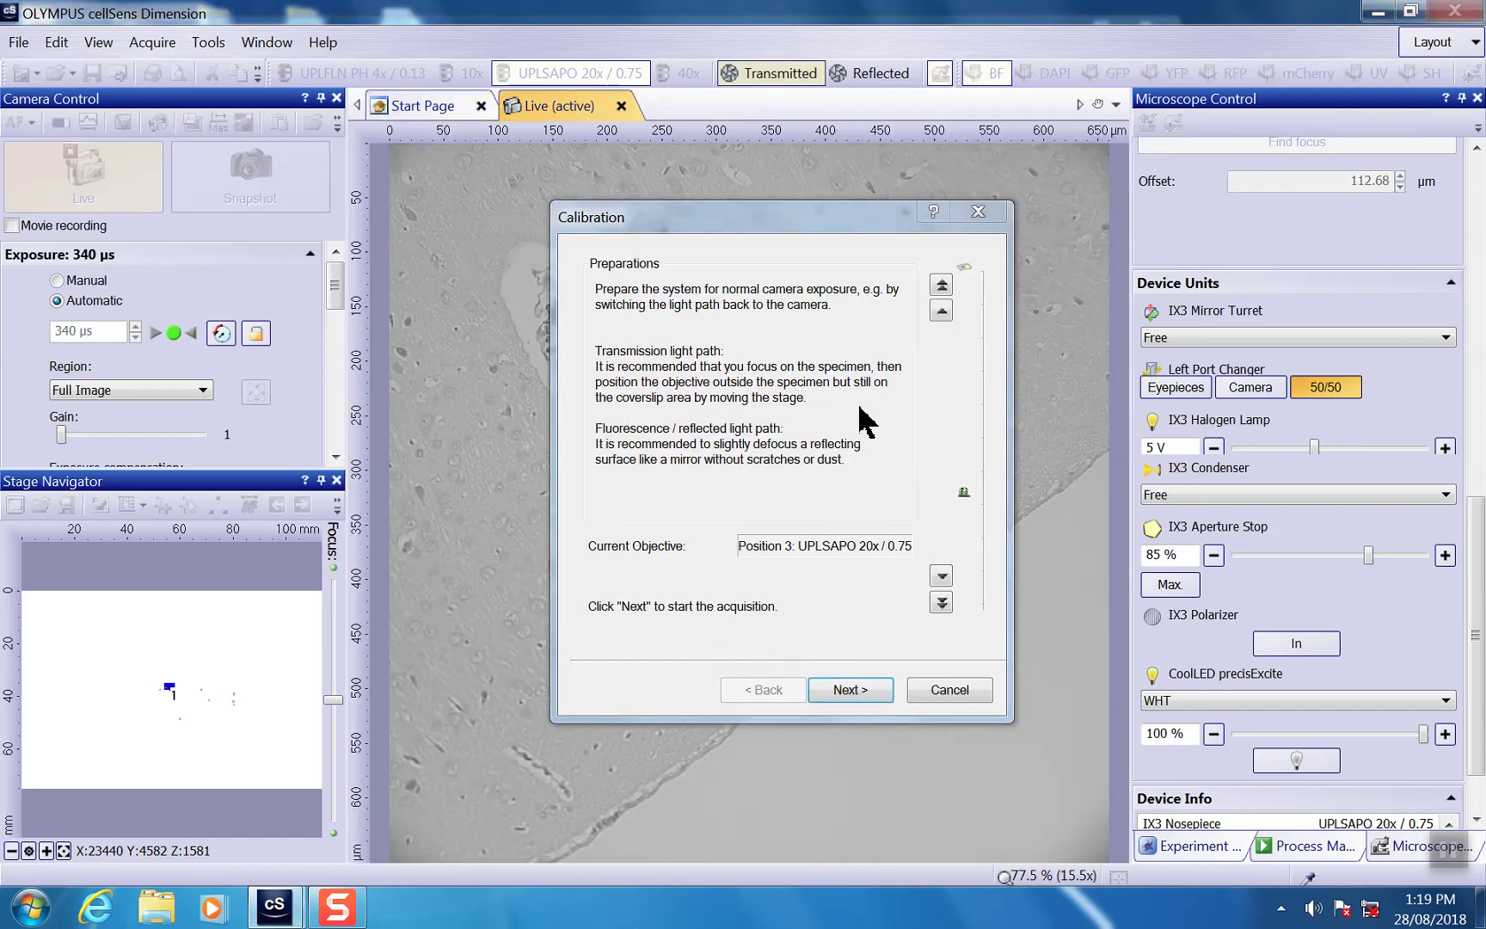
Move the wizard off the live image and acquire the flatfield image from a blank coverslip area
drag(727, 225, 1211, 215)
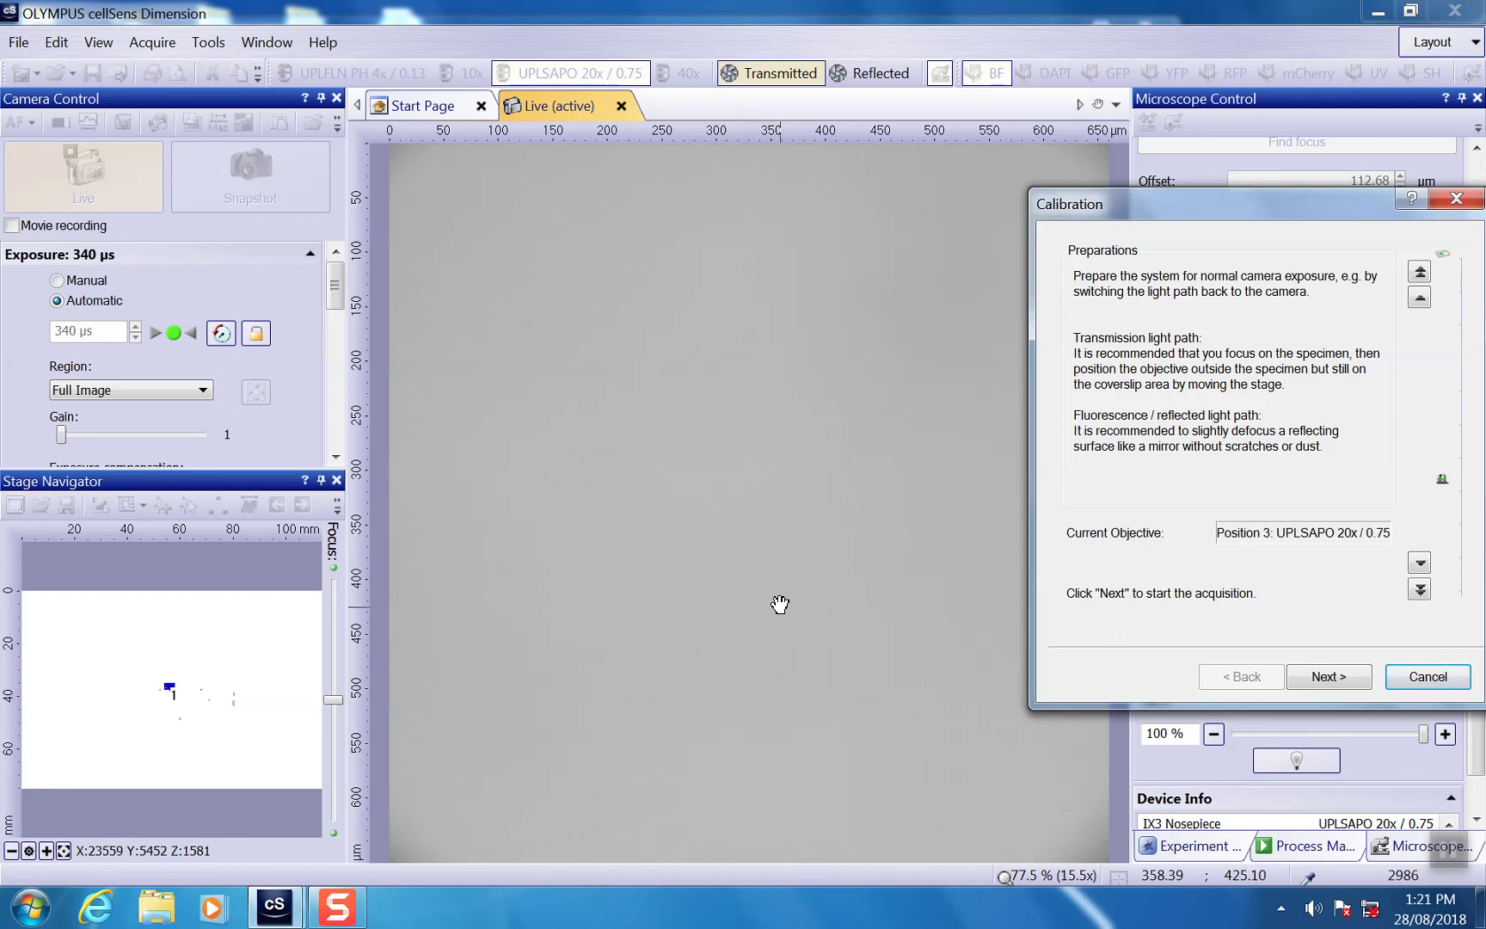
drag(1247, 208, 1064, 253)
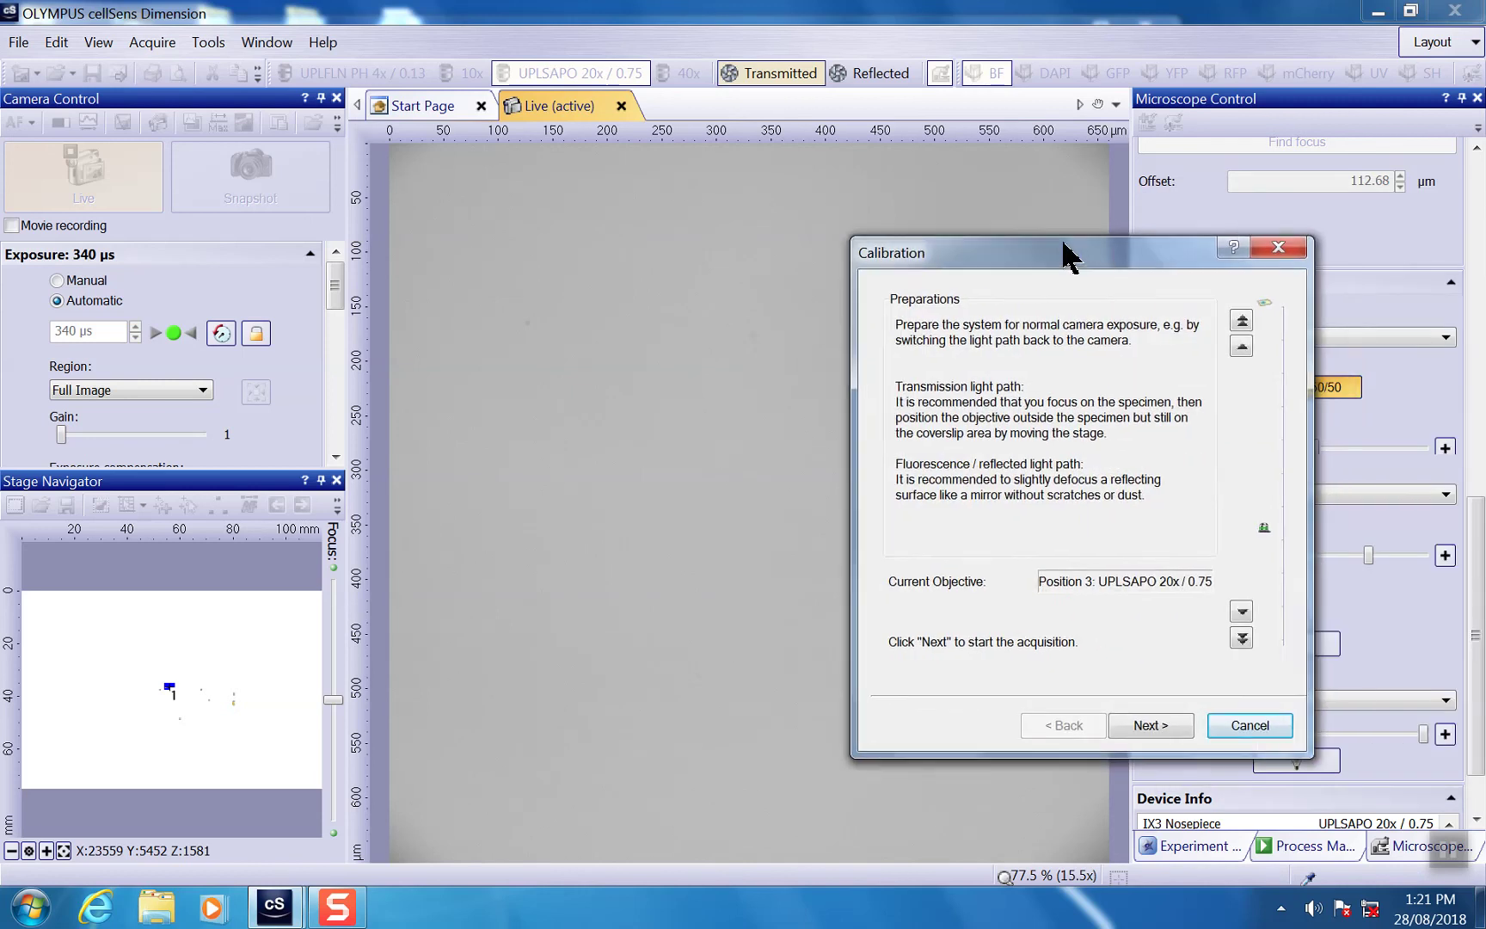
click(1151, 725)
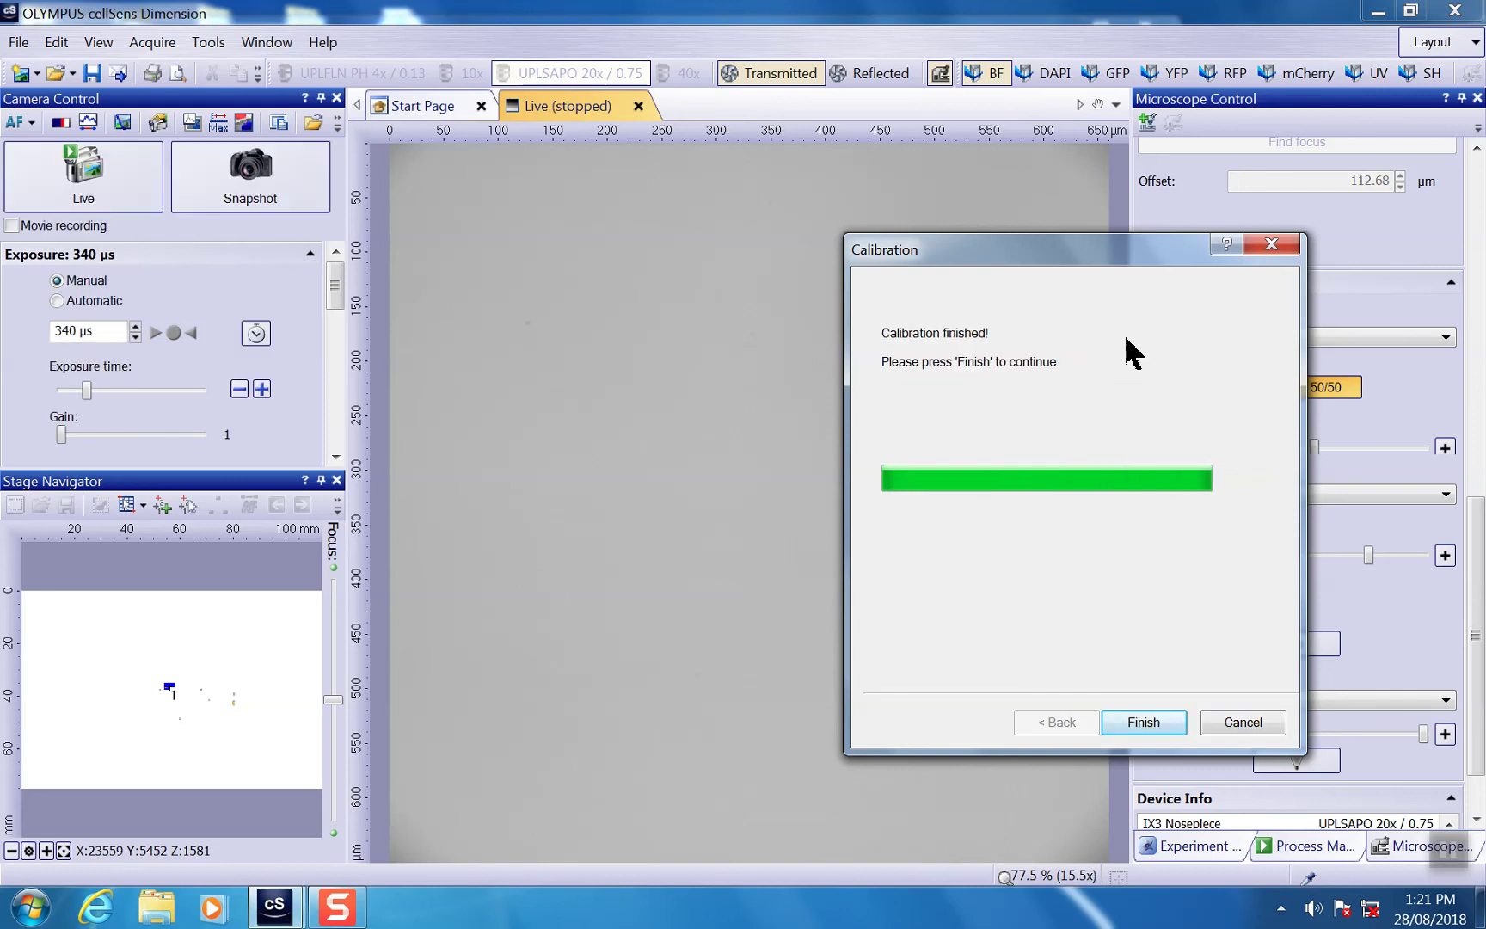
Finish the shading calibration wizard and close the Calibrations list
click(1144, 723)
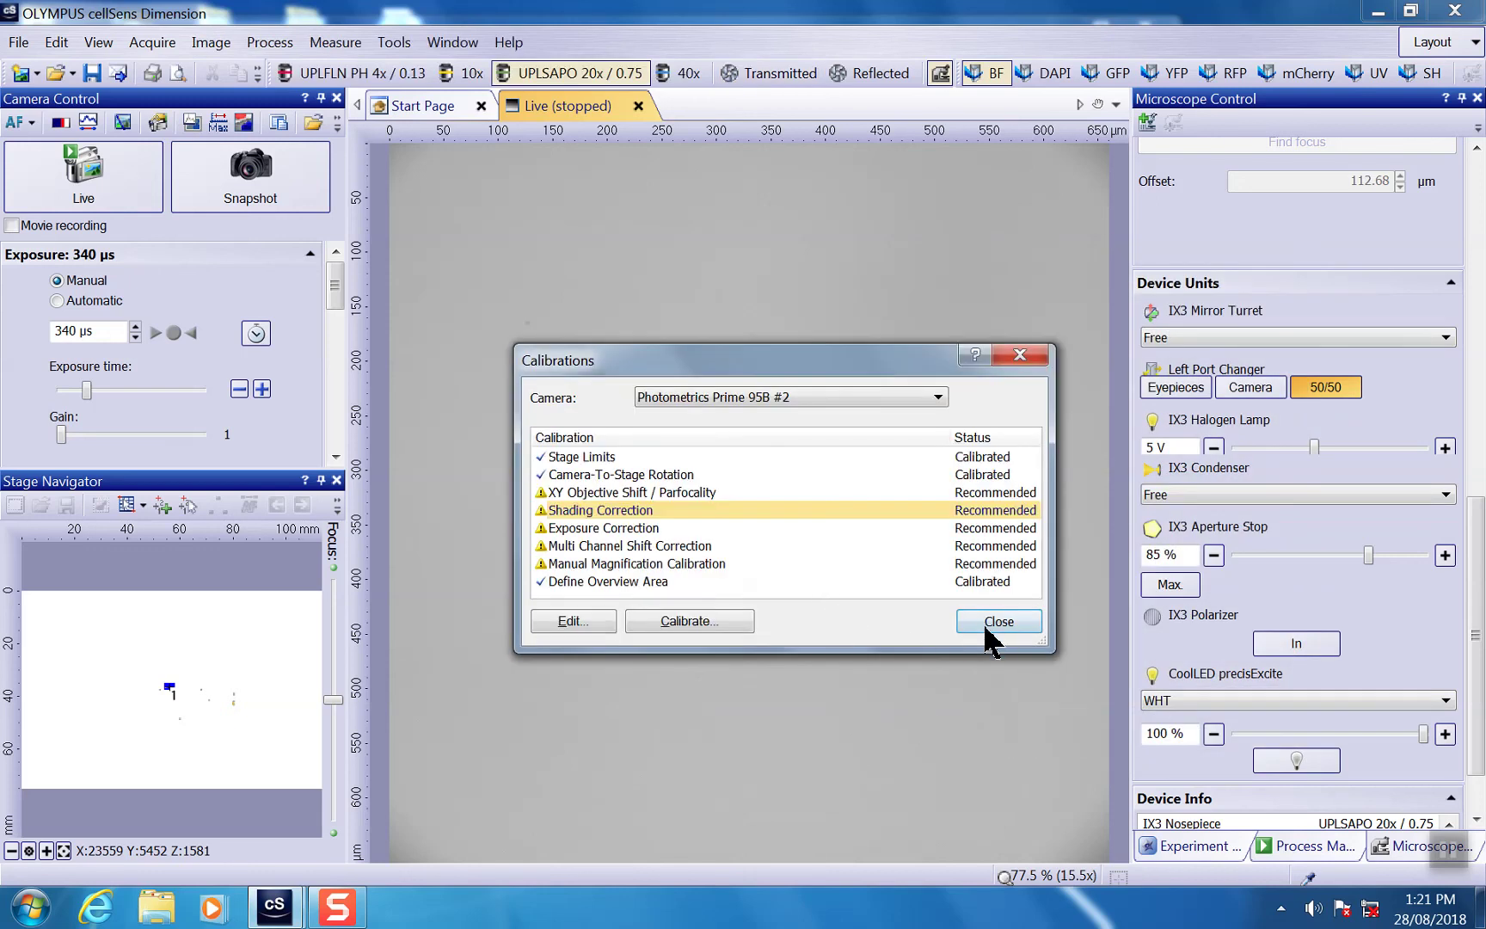
click(960, 618)
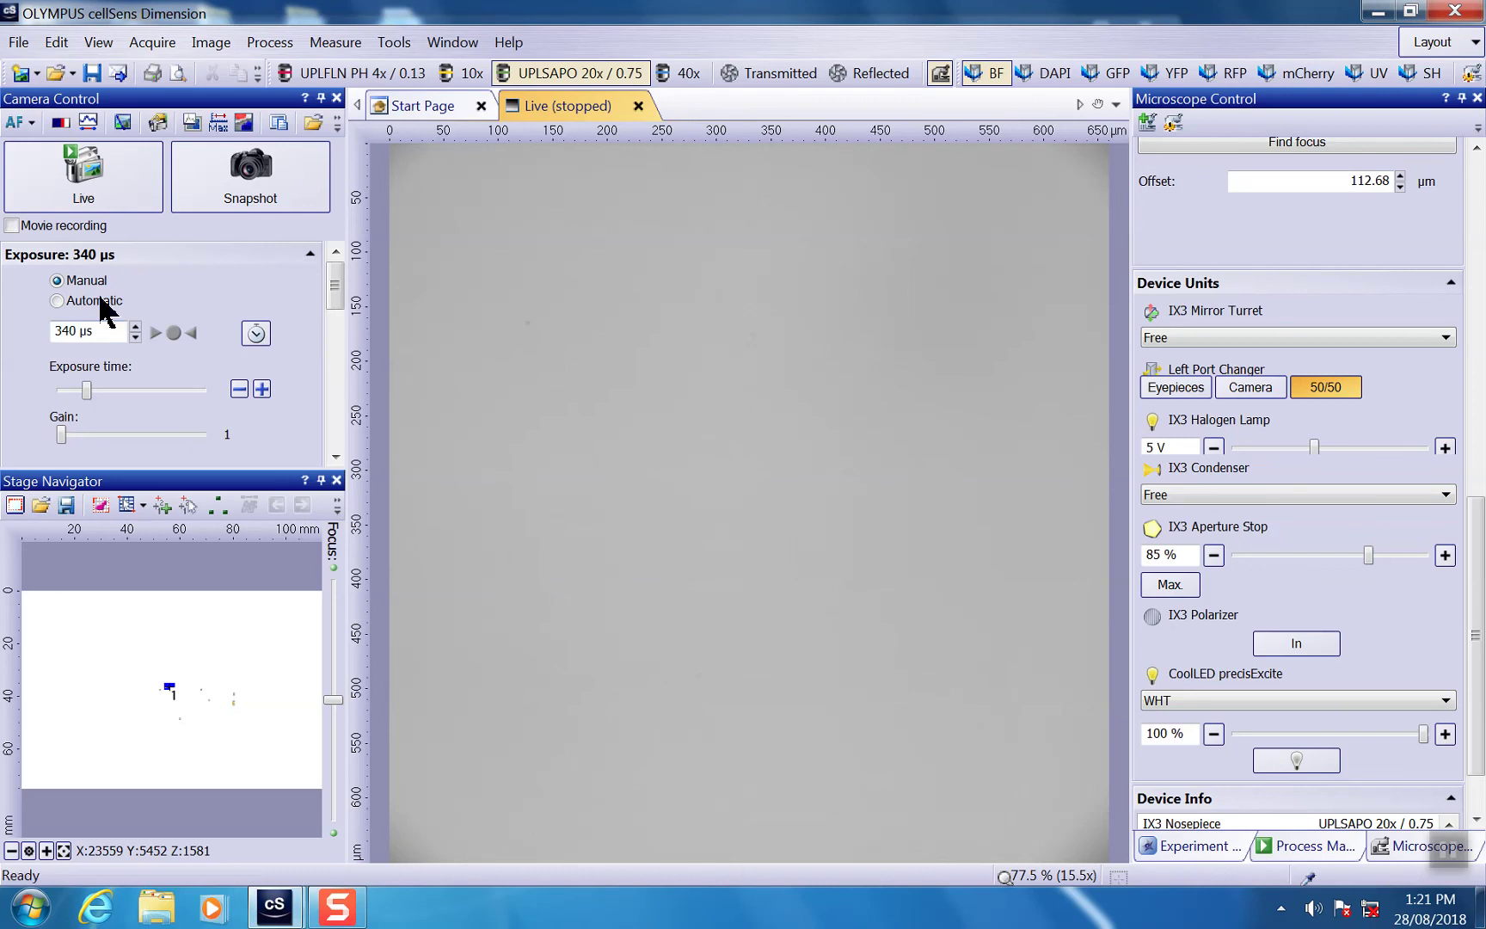
Restart Live in Camera Control to bring the tissue section back into view at 20x
click(82, 205)
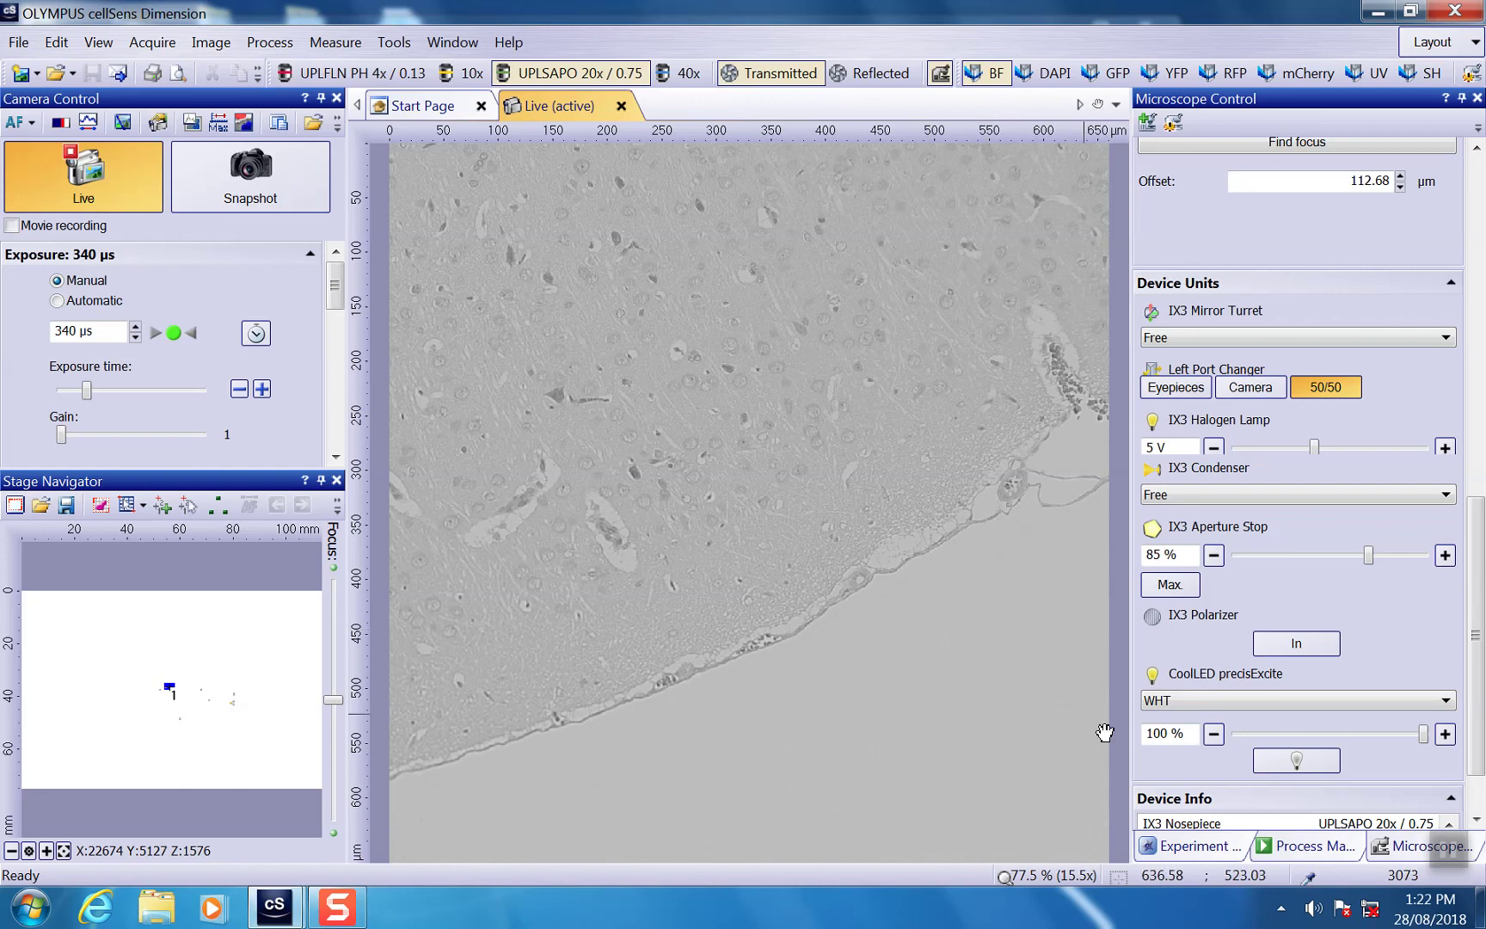
In Process Manager, read the current camera exposure (340 µs) into the BF channel
click(1309, 850)
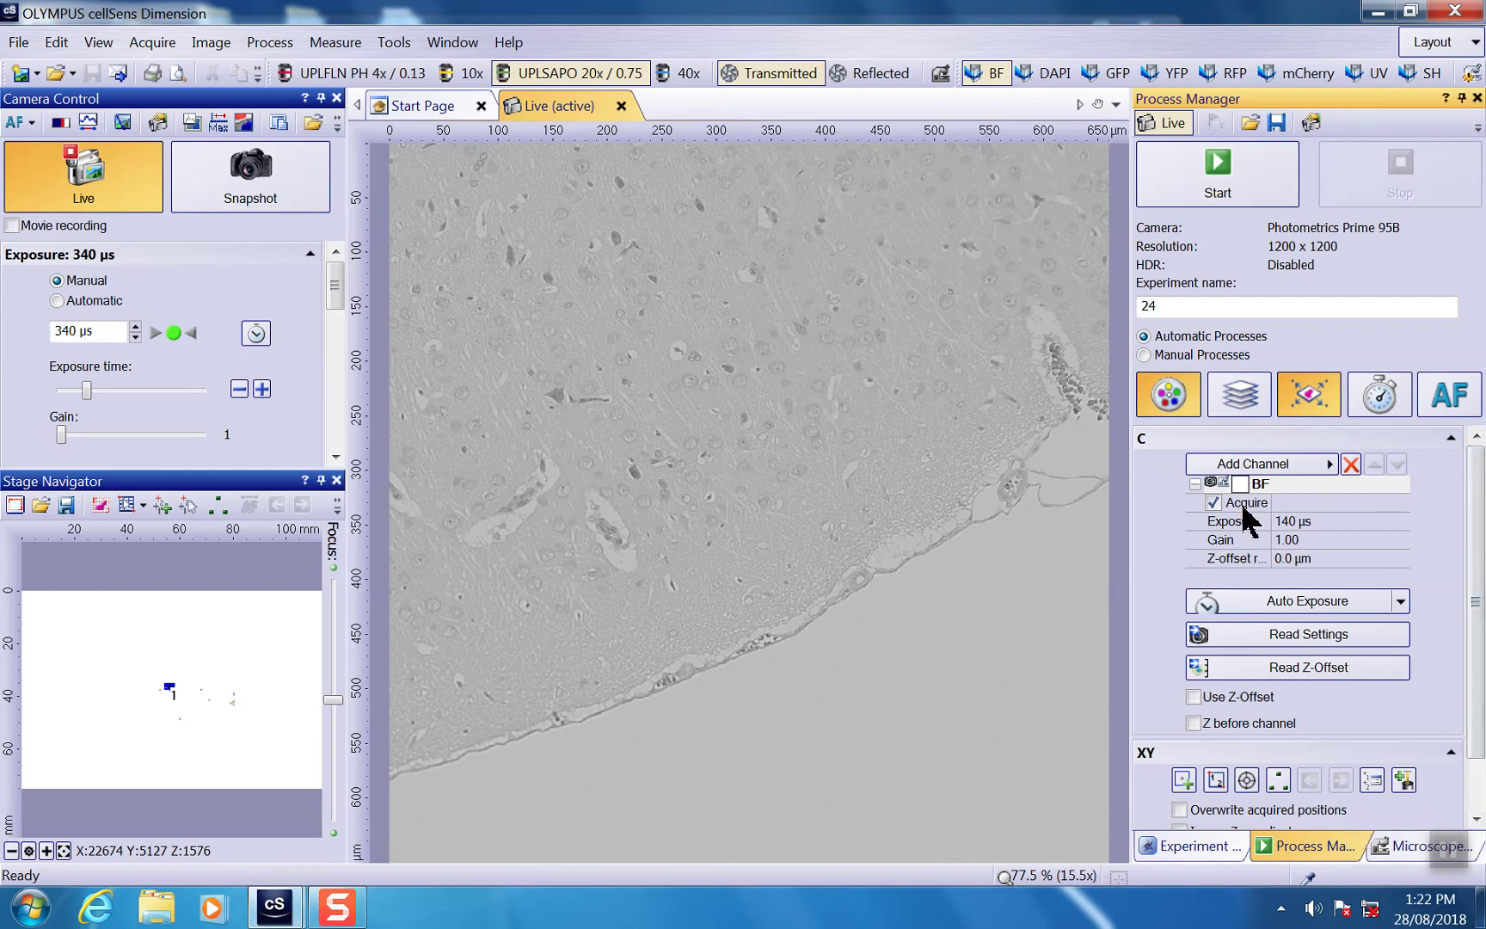
click(1286, 638)
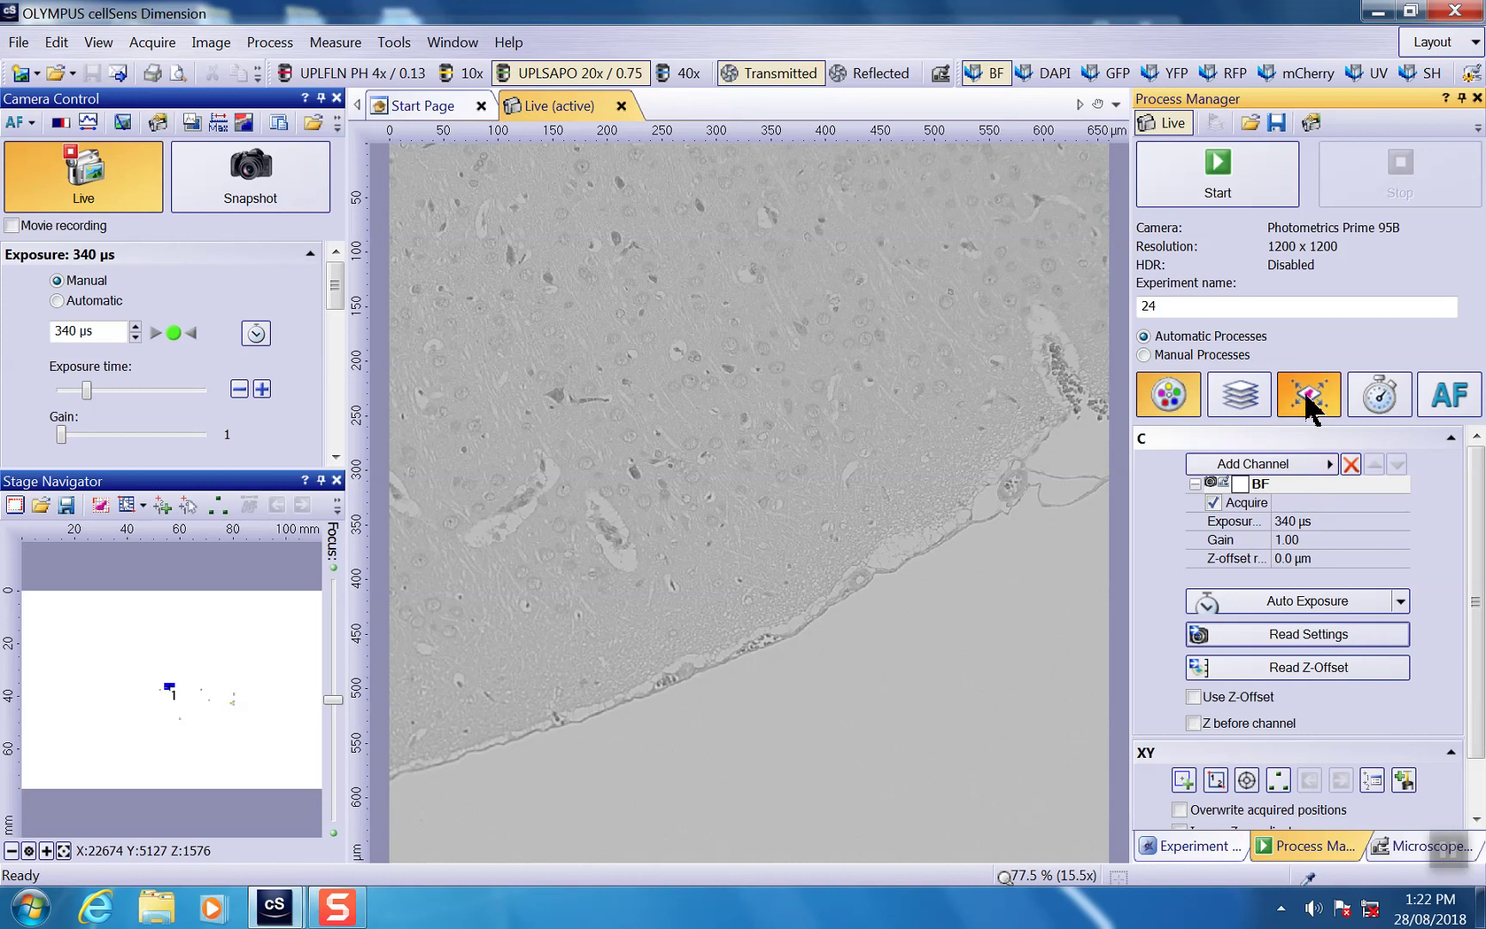
drag(1476, 550, 1470, 607)
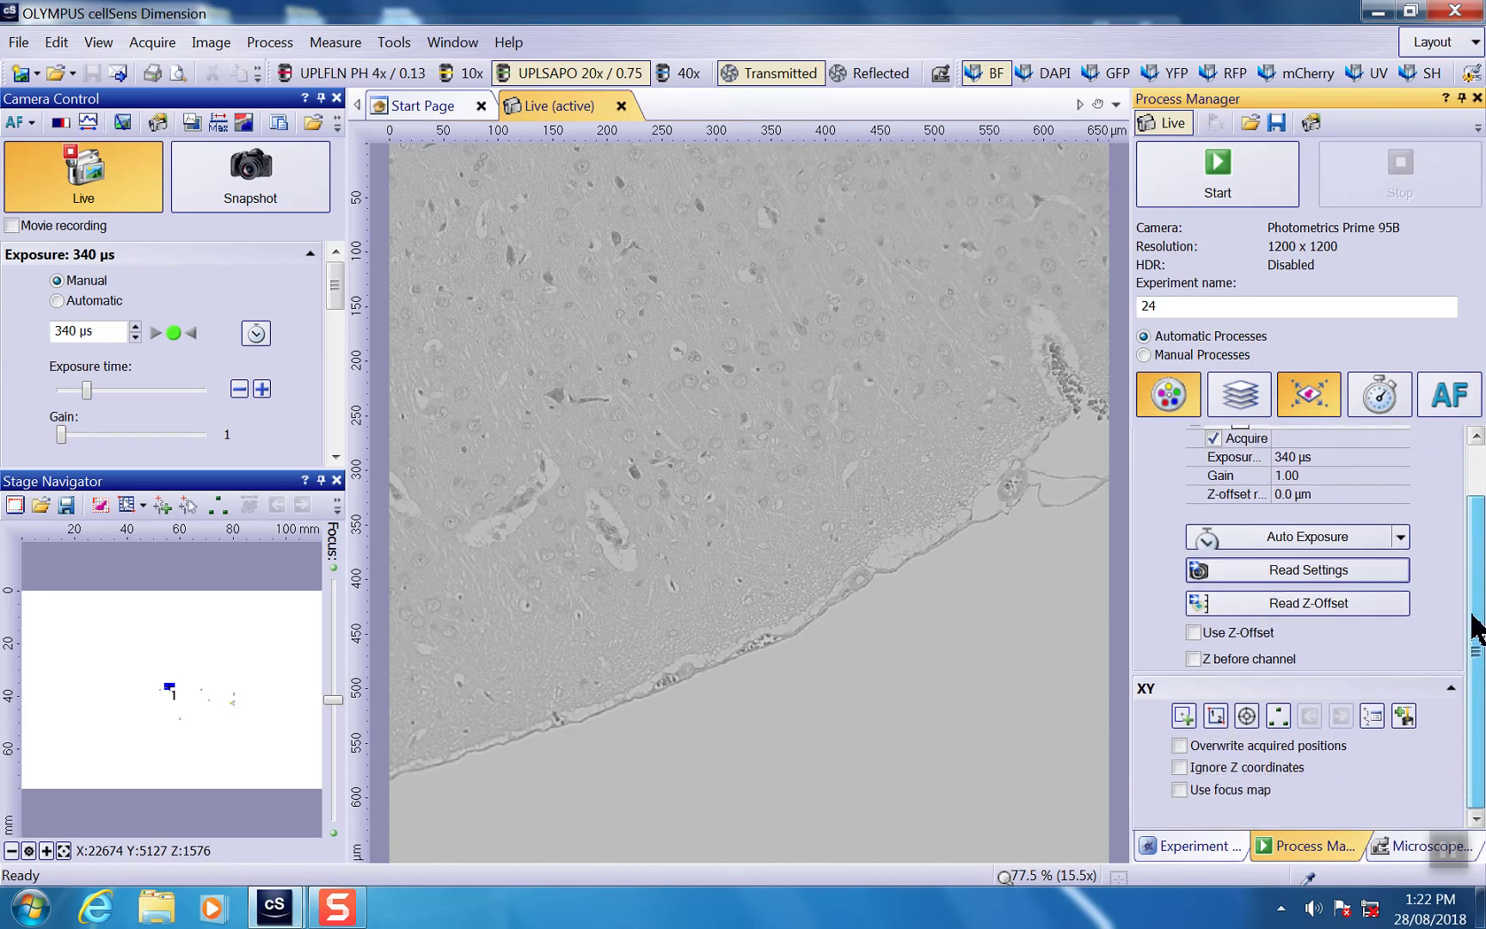
Delete stored stage position 1 and begin defining the MIA scanning area
click(1372, 715)
click(434, 411)
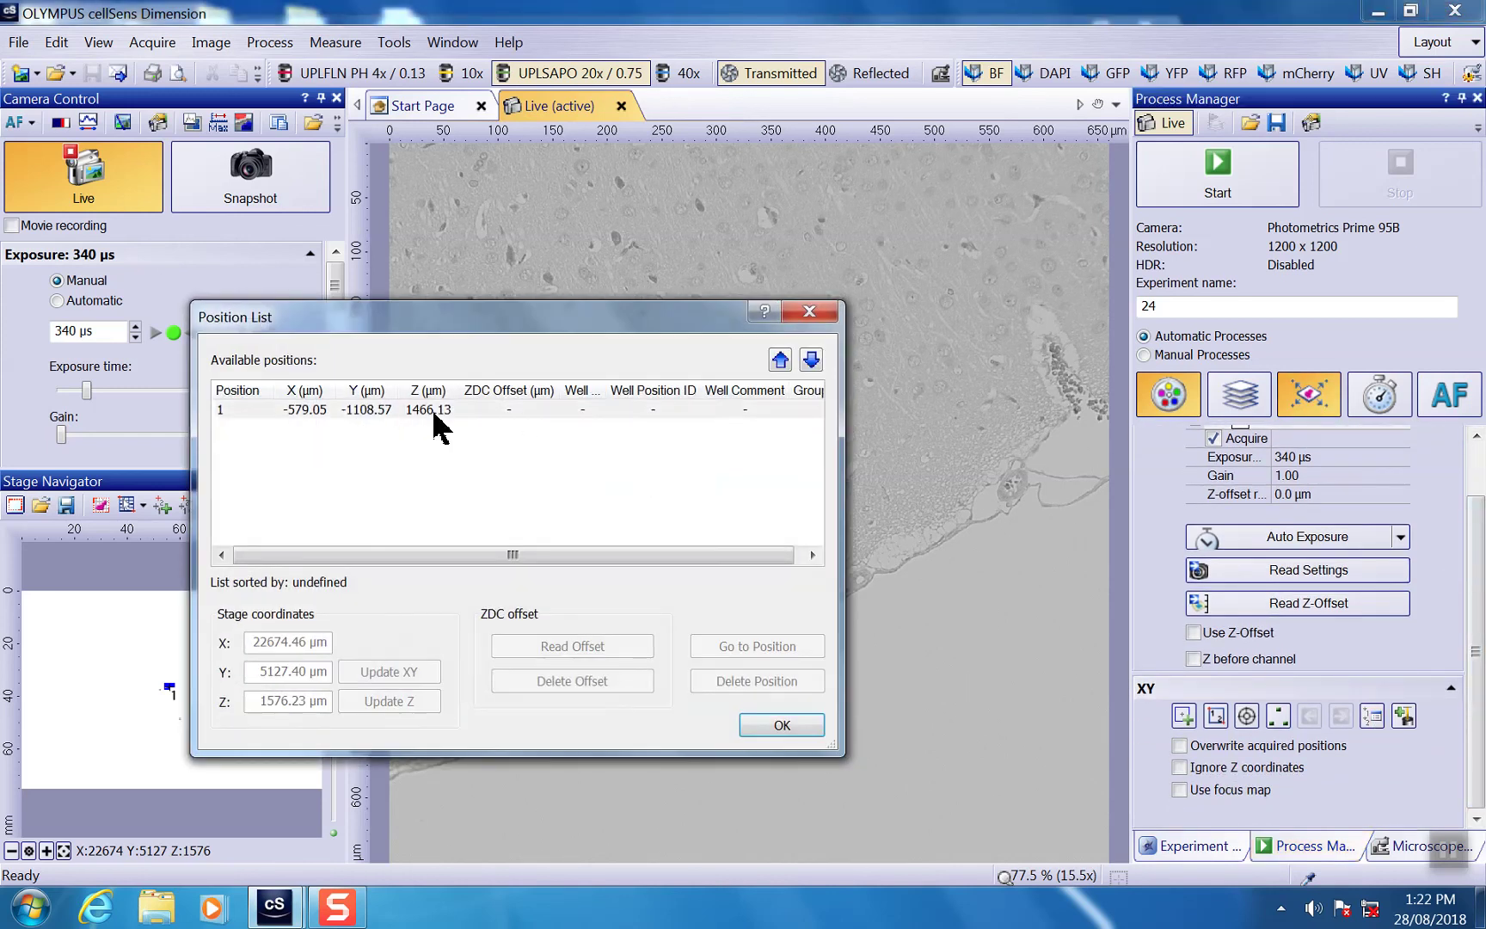
click(778, 681)
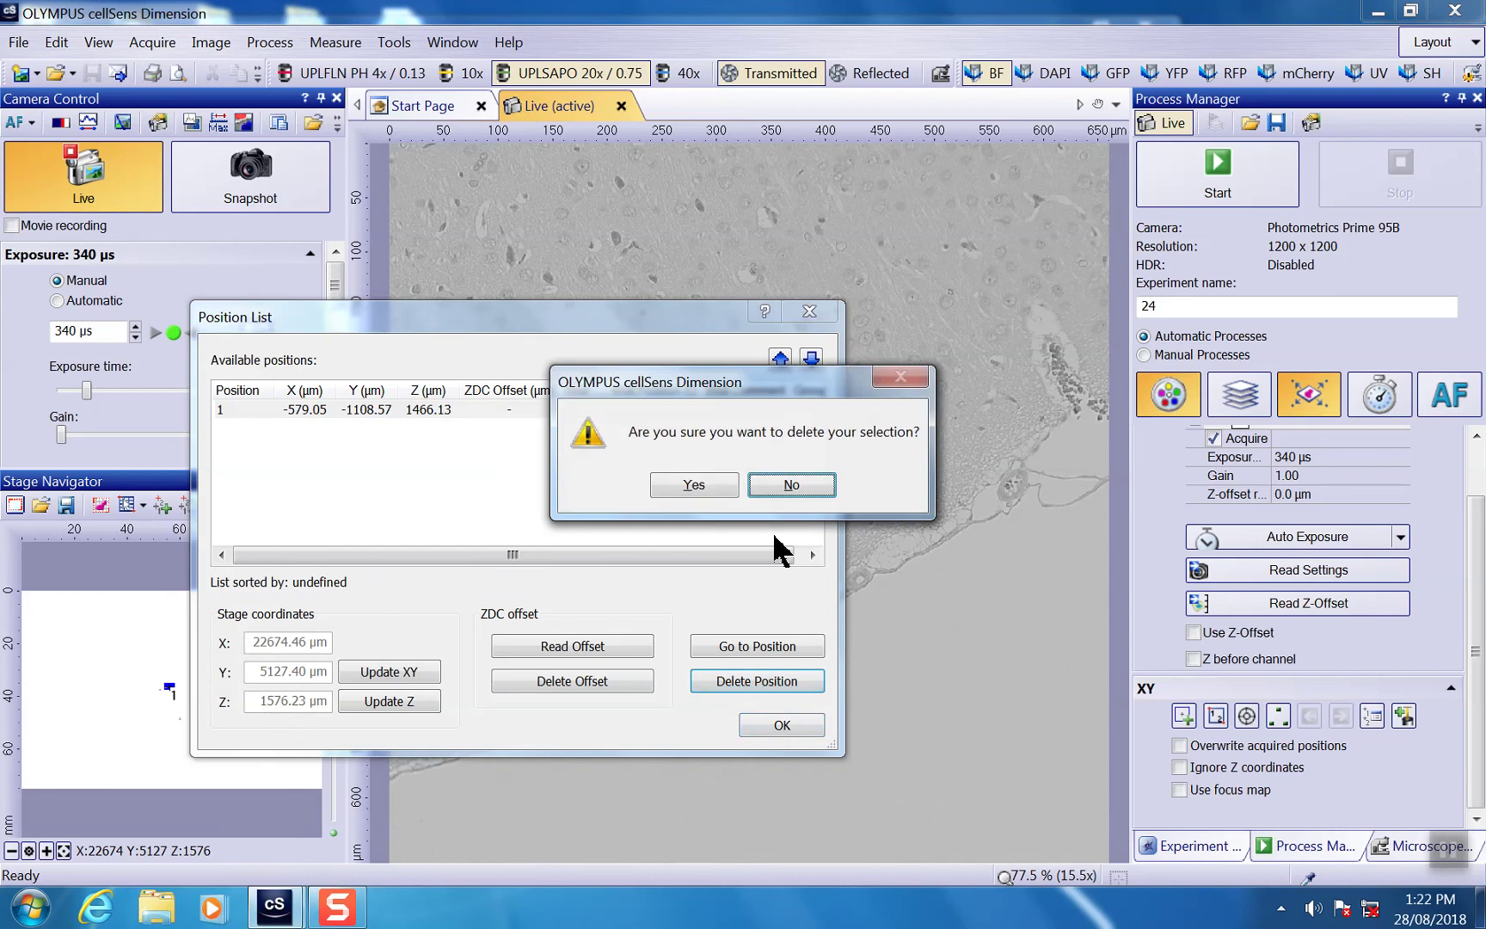
click(704, 480)
click(781, 726)
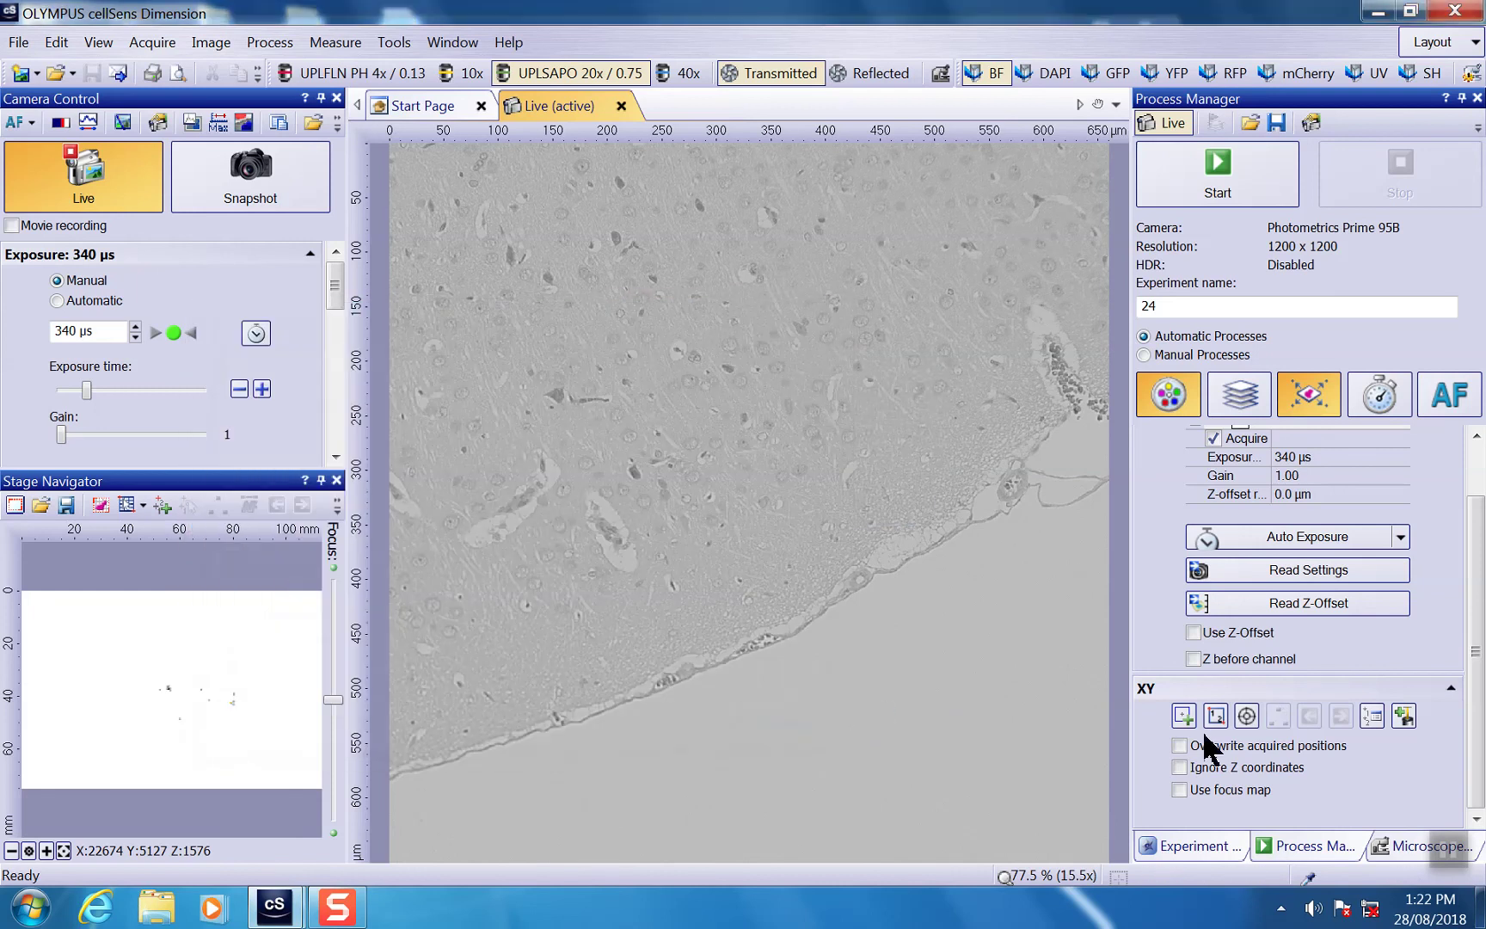
click(1214, 718)
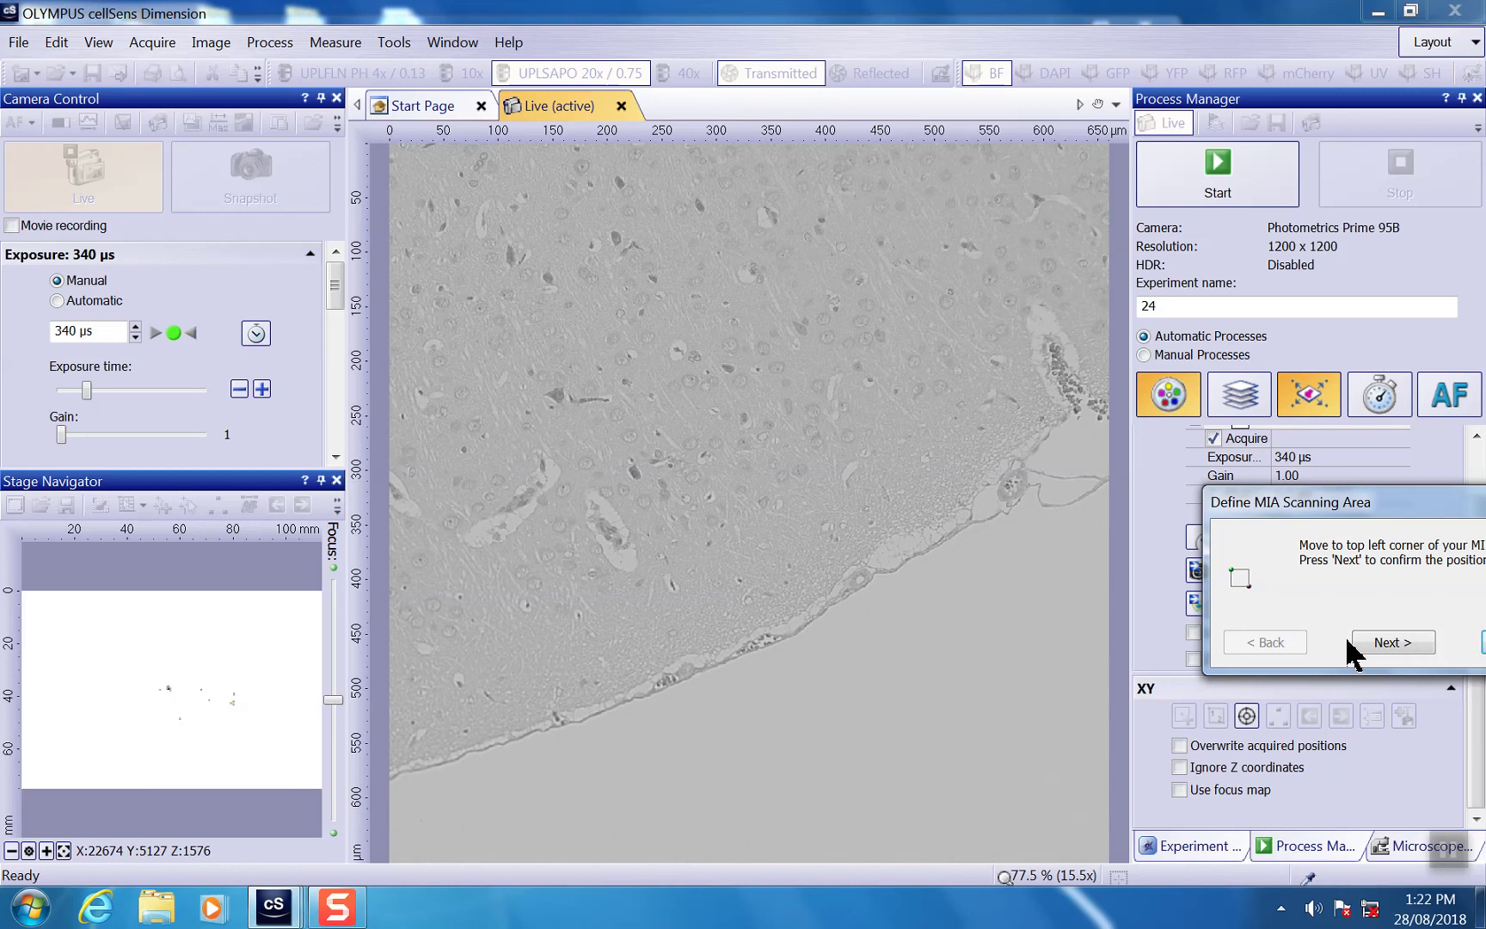
Confirm the top-left and bottom-right scan corners, then start the stitched multi-area acquisition
click(1387, 646)
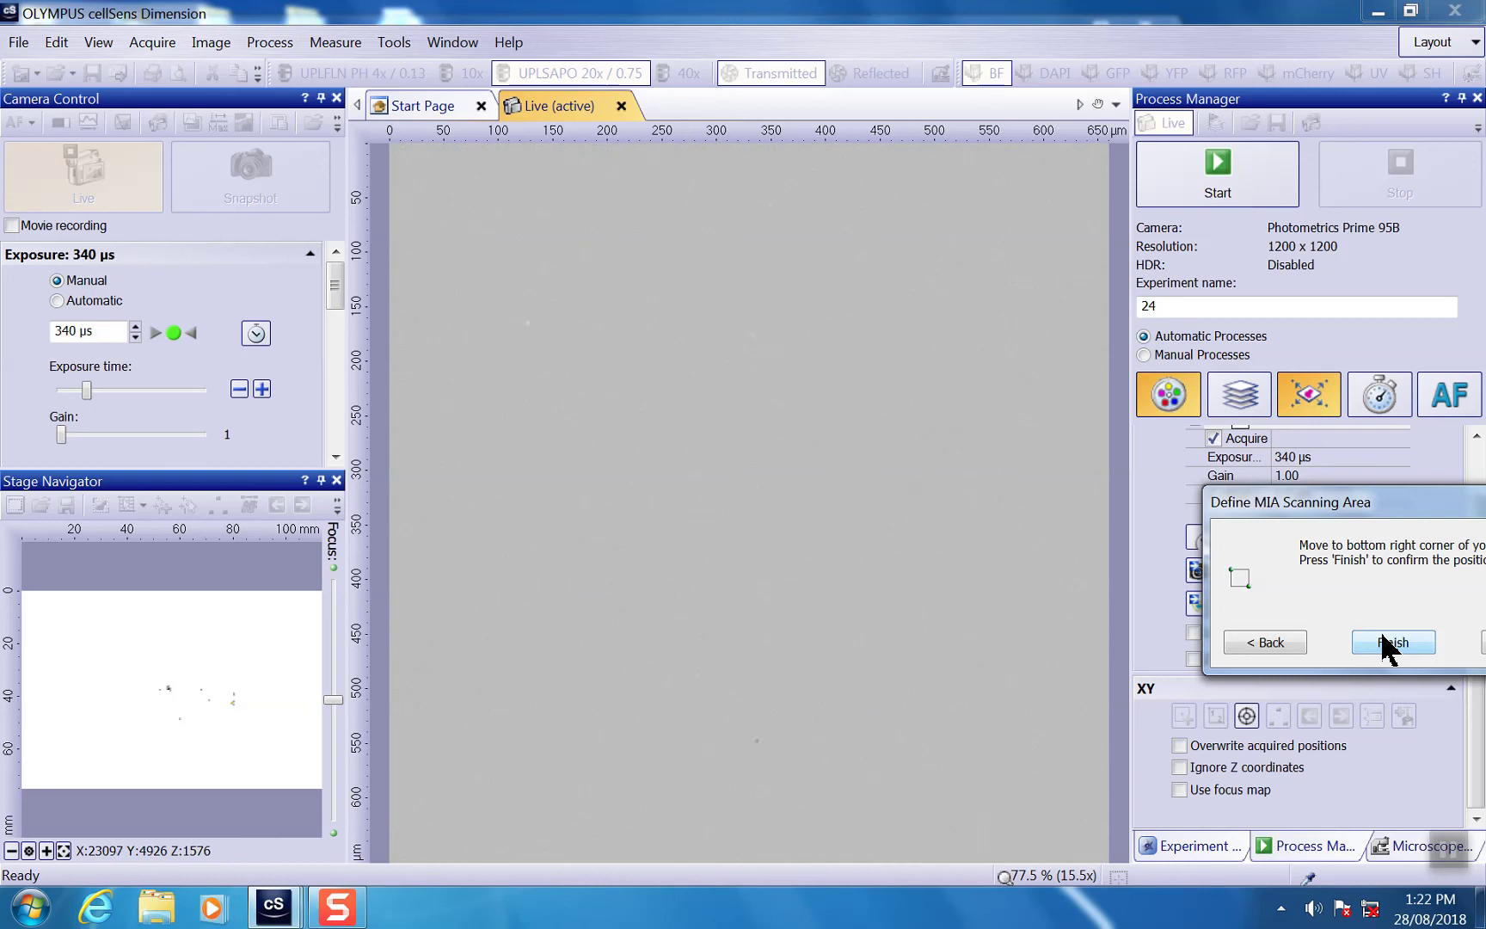
click(1387, 644)
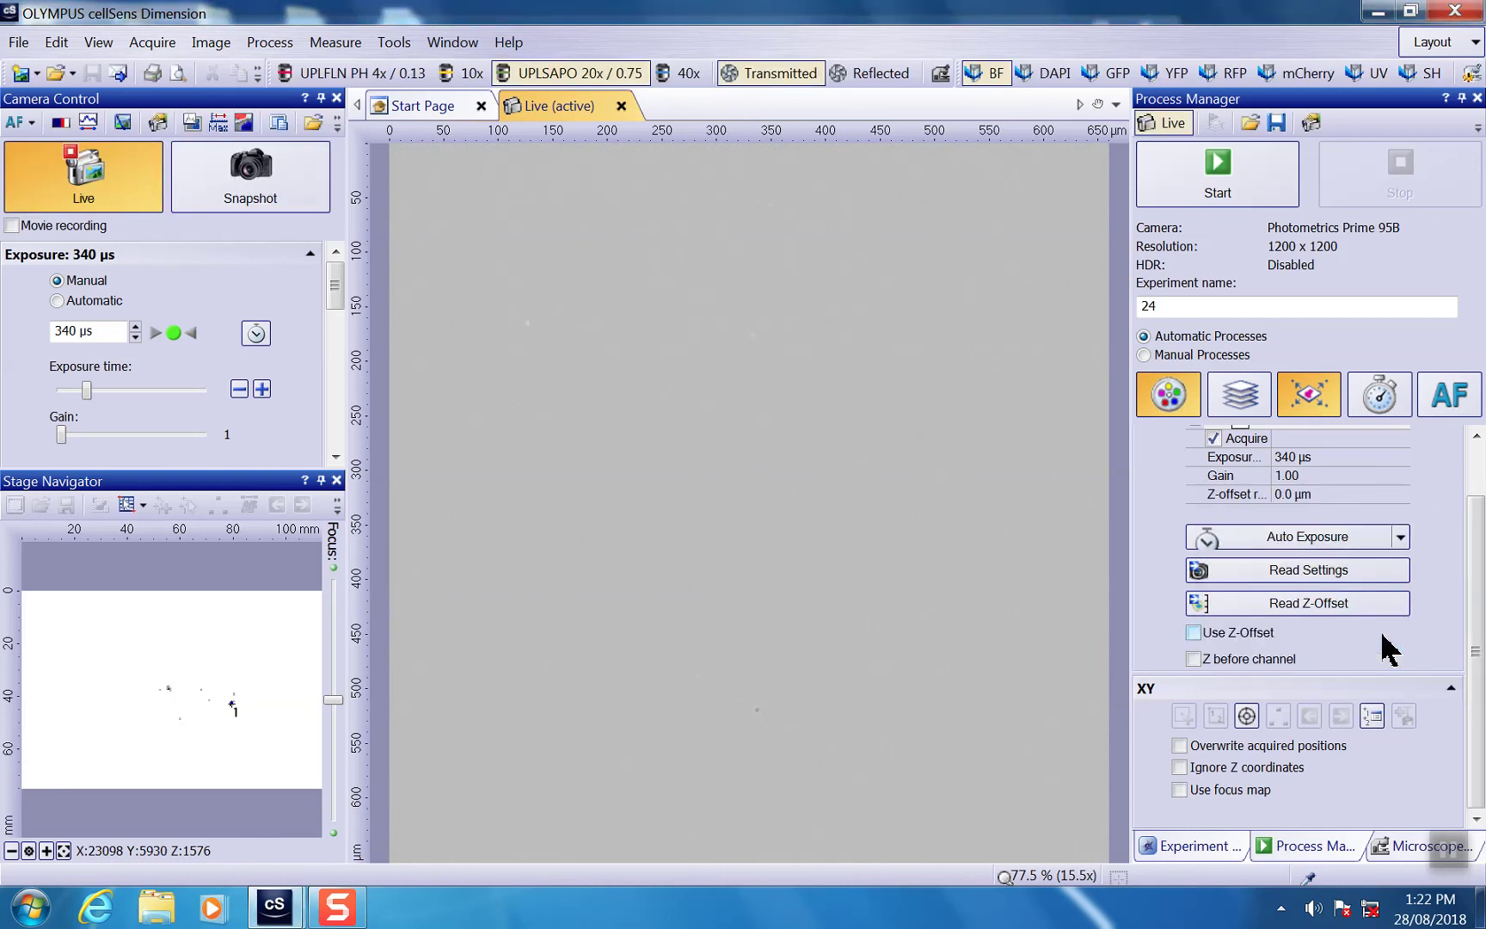
click(1218, 199)
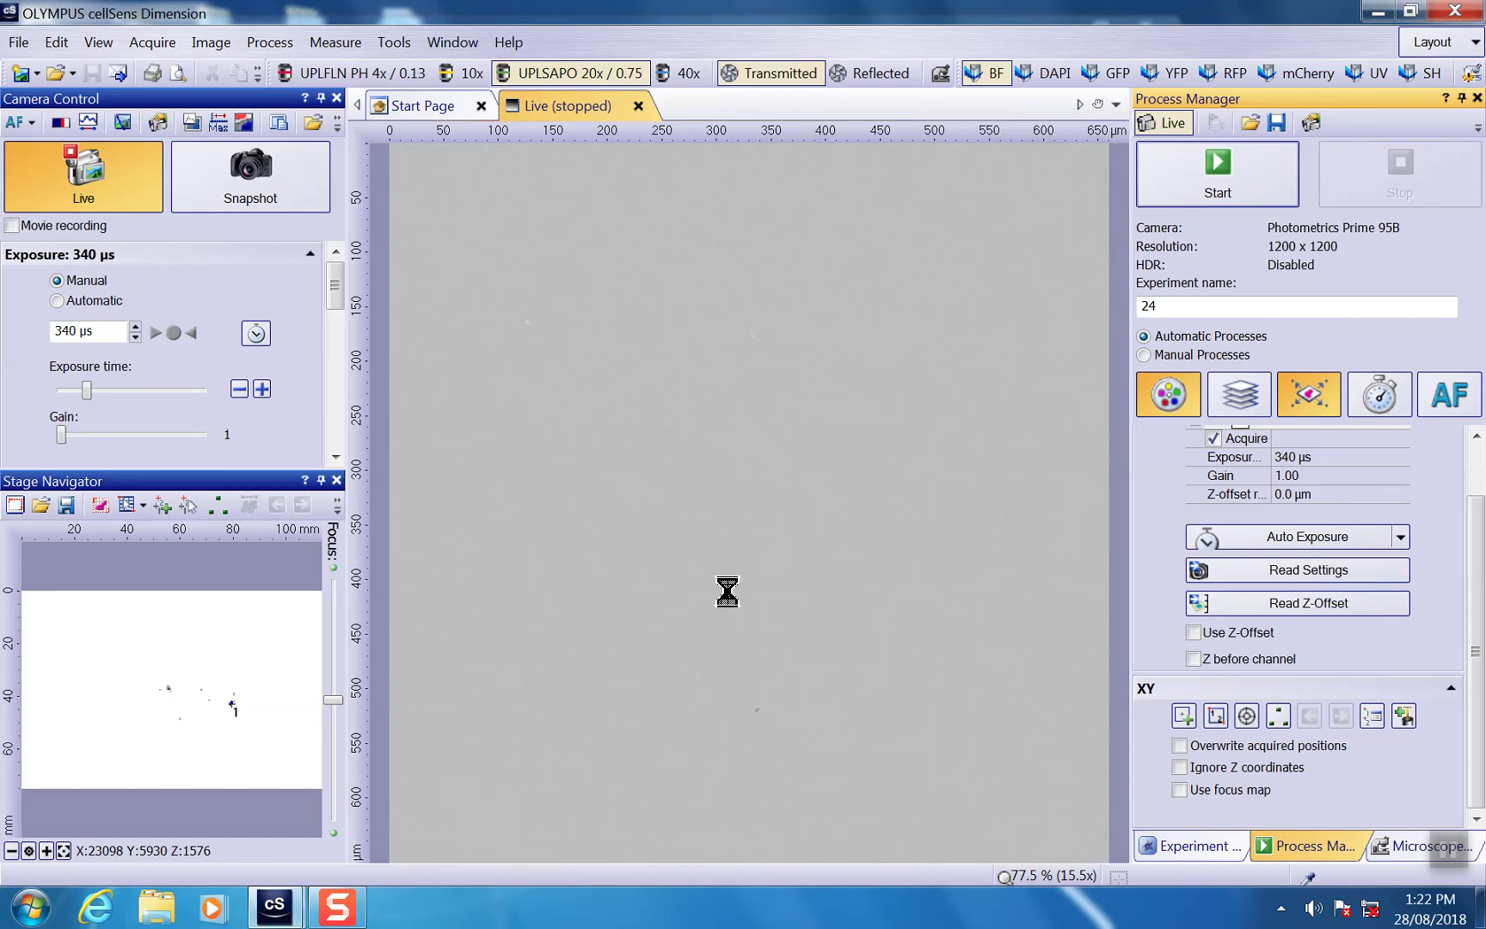